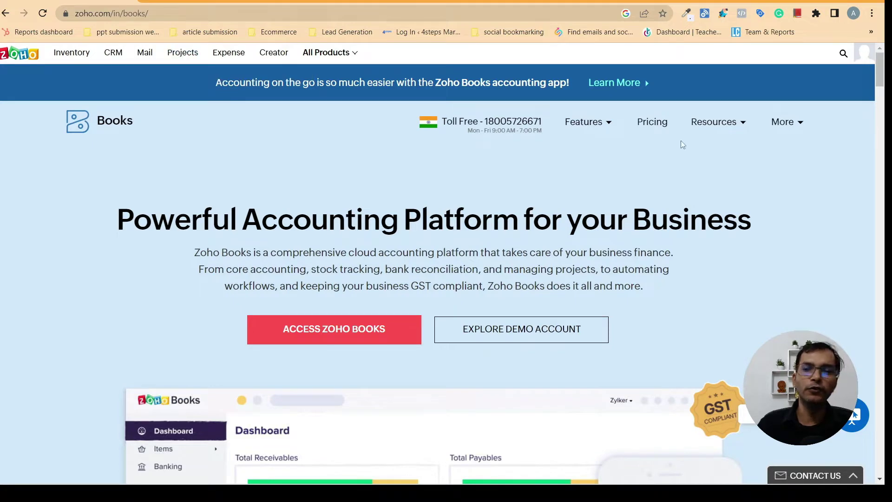
- Open the Zoho Books pricing page and look over the yearly plan prices
mouse_move(881, 76)
mouse_down()
mouse_move(885, 97)
mouse_move(886, 73)
mouse_up()
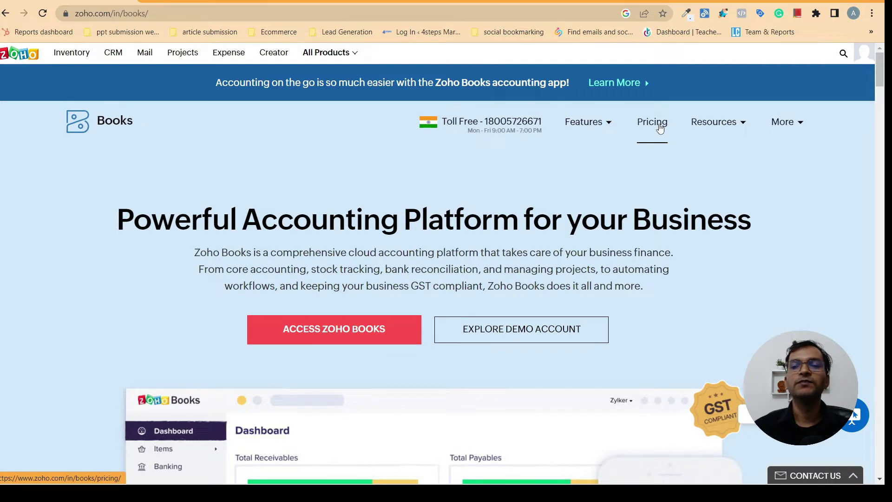
scroll(885, 91, down, 5)
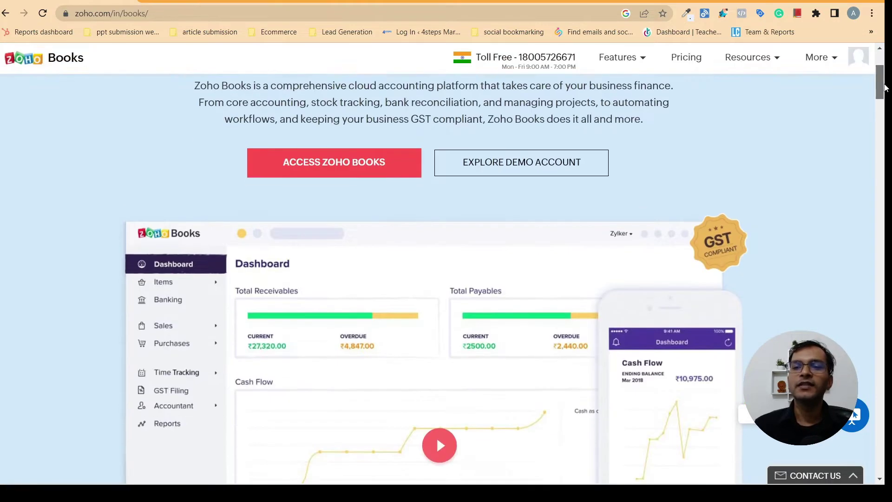
scroll(885, 91, up, 5)
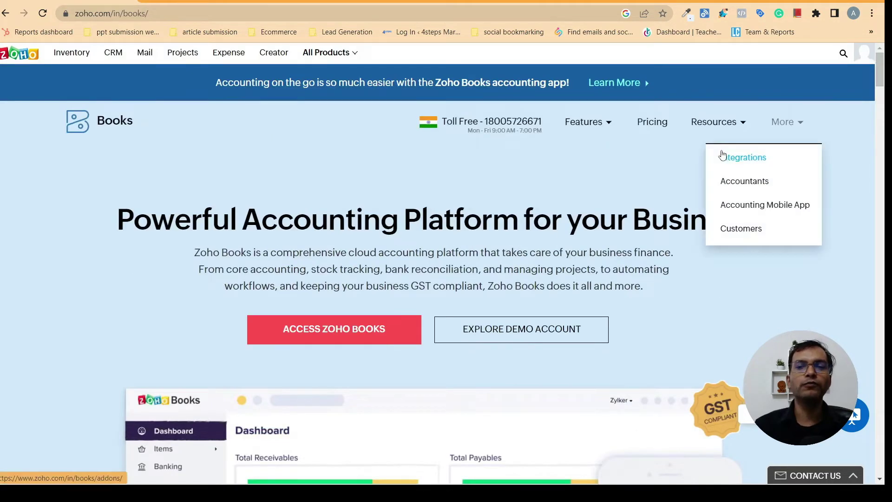
click(643, 130)
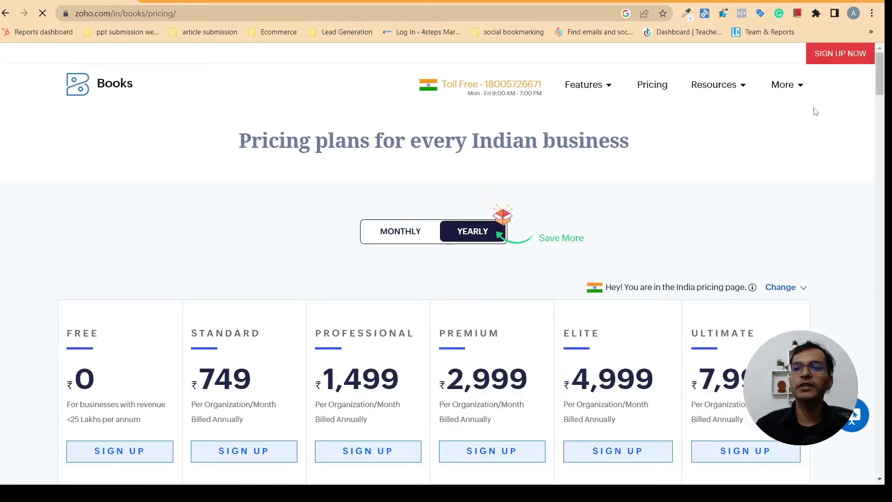
scroll(860, 93, down, 6)
scroll(830, 112, up, 3)
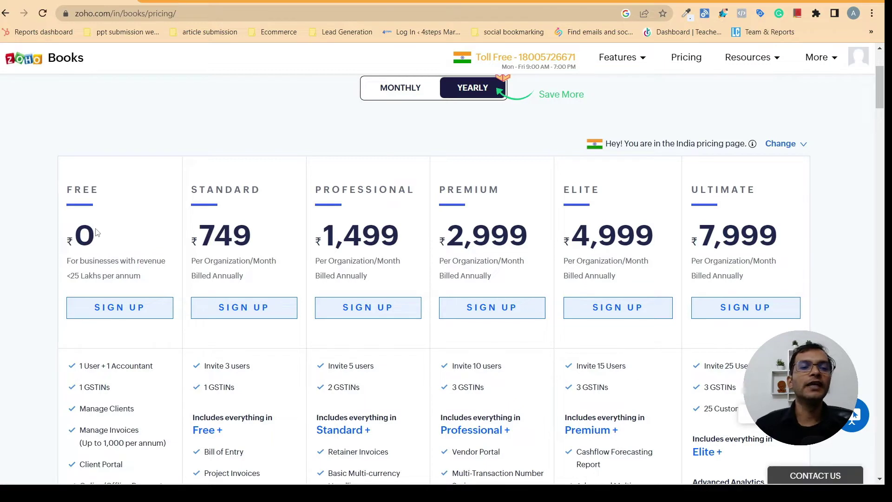
- Compare the features included in each plan, from Free through Ultimate
click(110, 309)
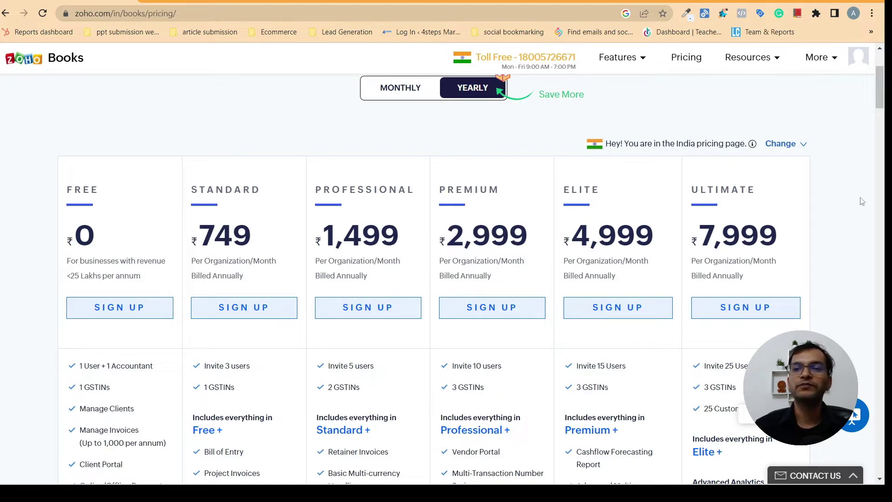
drag(884, 92, 884, 112)
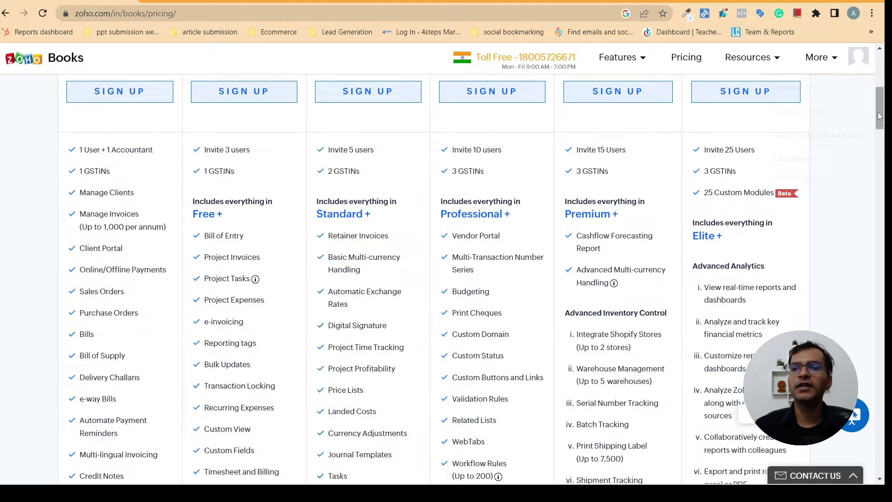
mouse_move(880, 109)
mouse_down()
mouse_move(870, 75)
mouse_move(873, 119)
mouse_move(870, 111)
mouse_up()
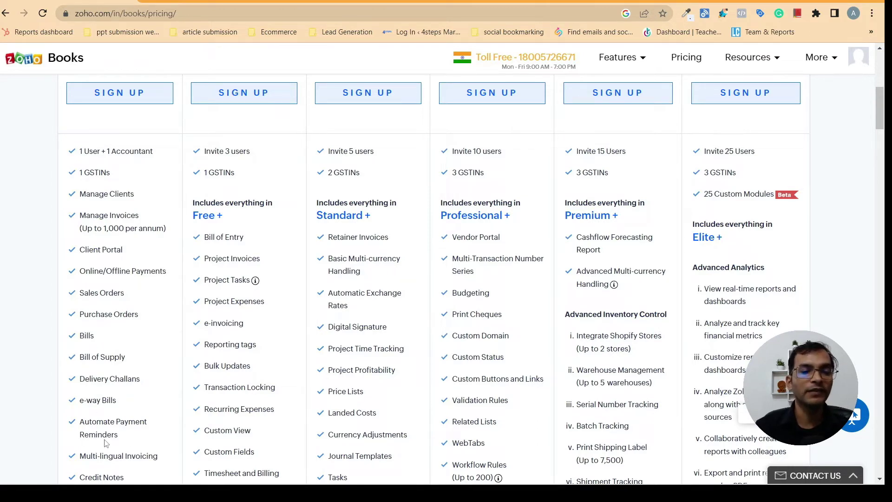
scroll(882, 125, down, 2)
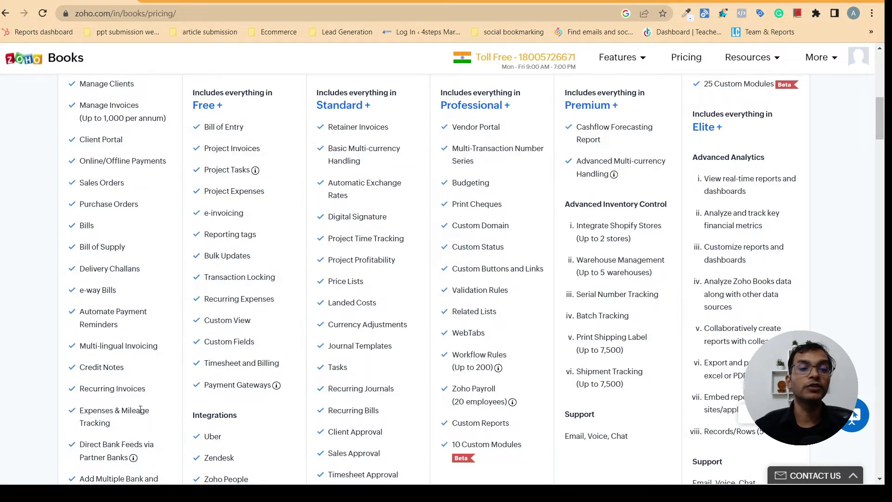
scroll(885, 140, down, 2)
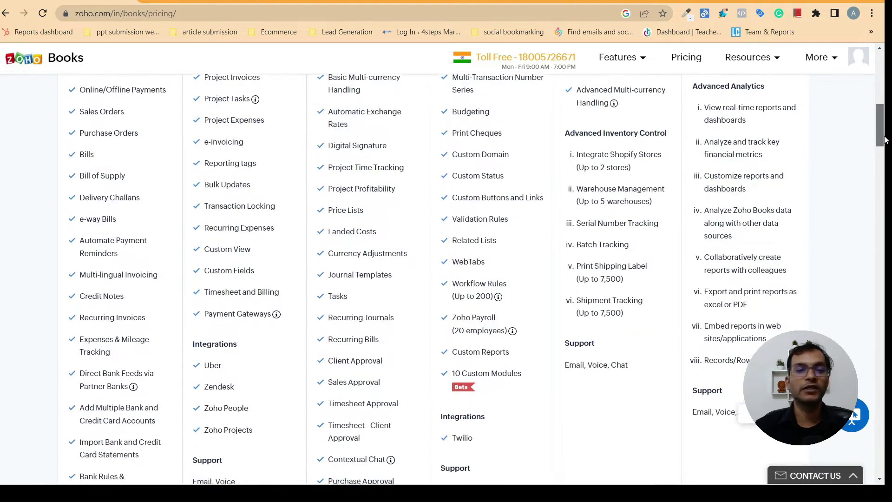
scroll(886, 140, down, 2)
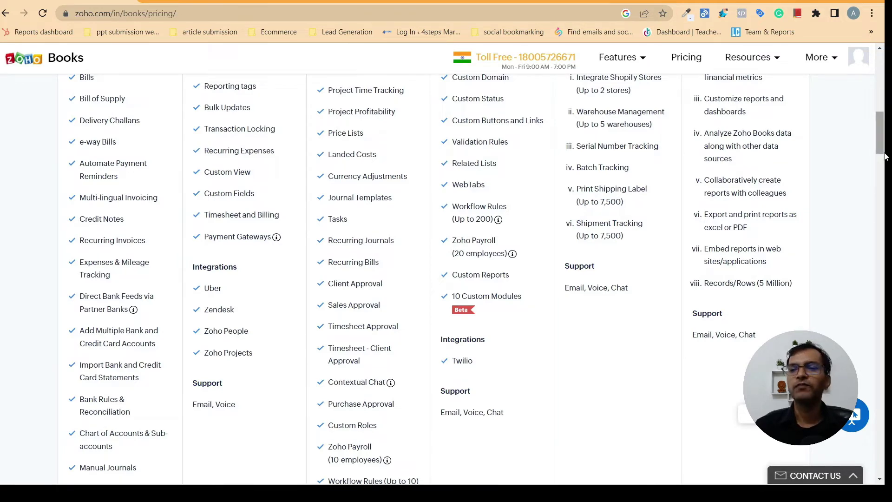
drag(880, 122, 885, 78)
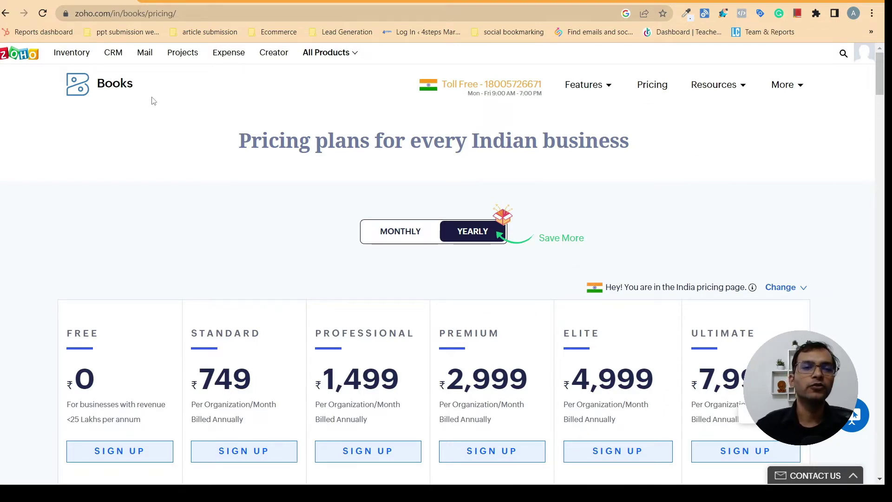
- Return to the Books product page and access the Zoho Books account's dashboard
click(116, 91)
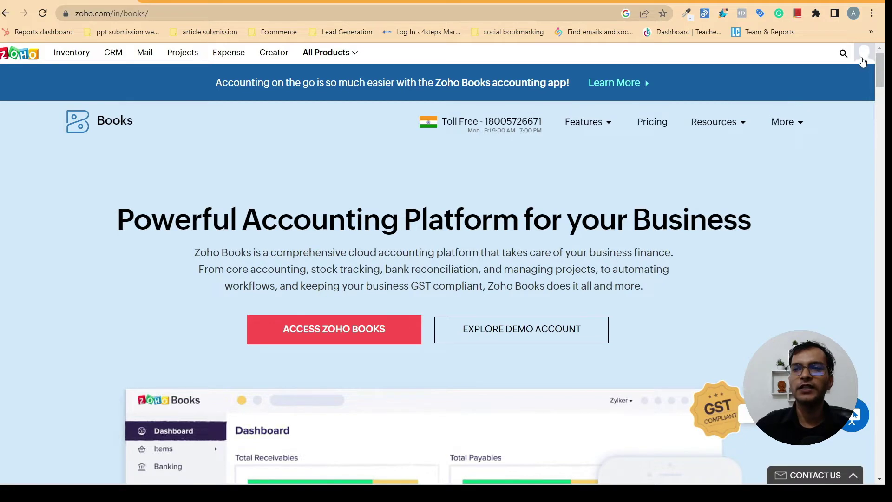
click(863, 59)
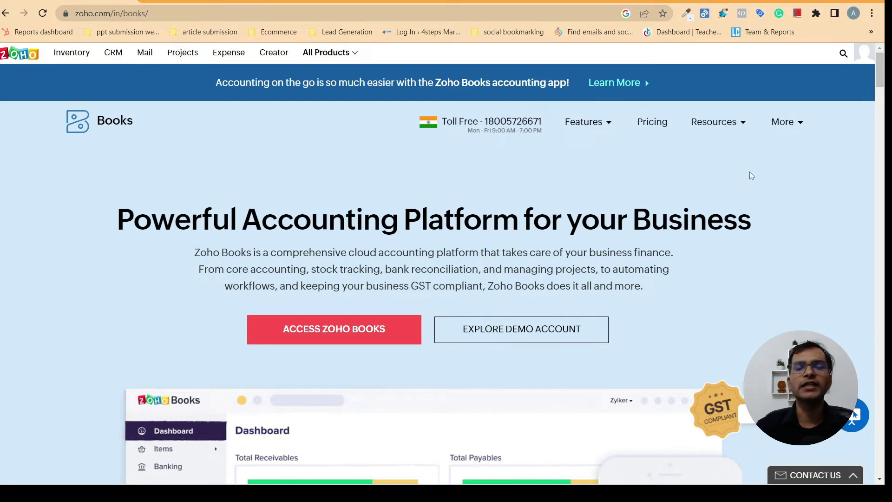
mouse_move(797, 126)
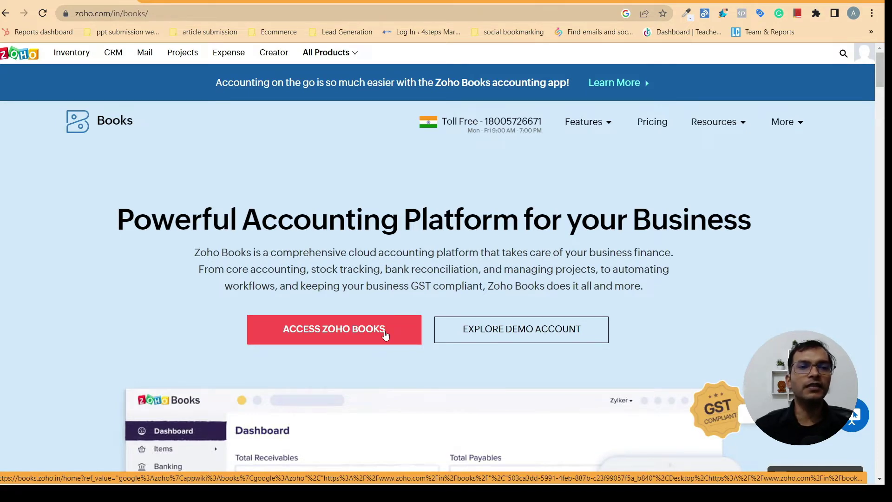
click(327, 336)
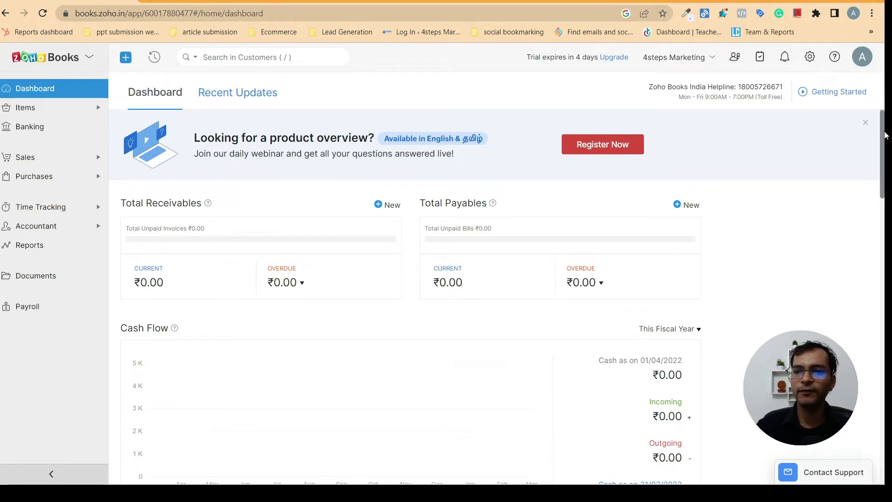
mouse_move(886, 134)
mouse_down()
mouse_move(877, 293)
mouse_move(885, 133)
mouse_up()
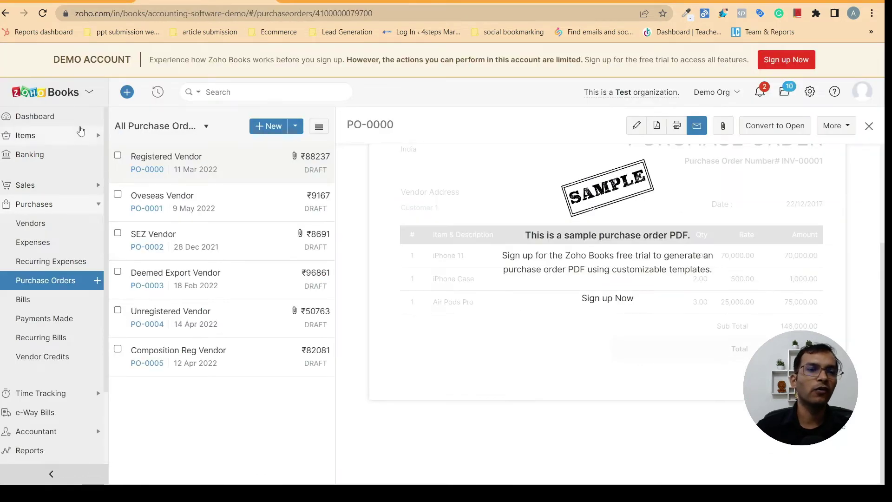
- Open the demo account's dashboard and review total receivables, total payables and cash flow
click(34, 116)
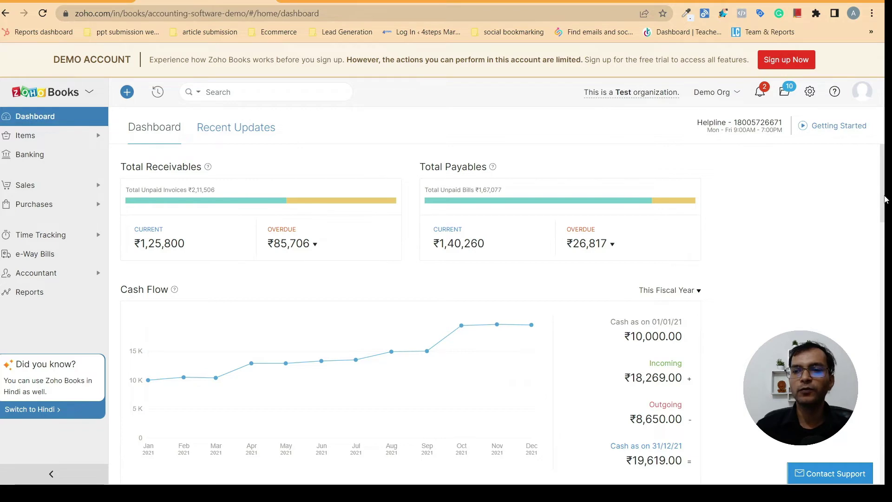
drag(884, 199, 885, 135)
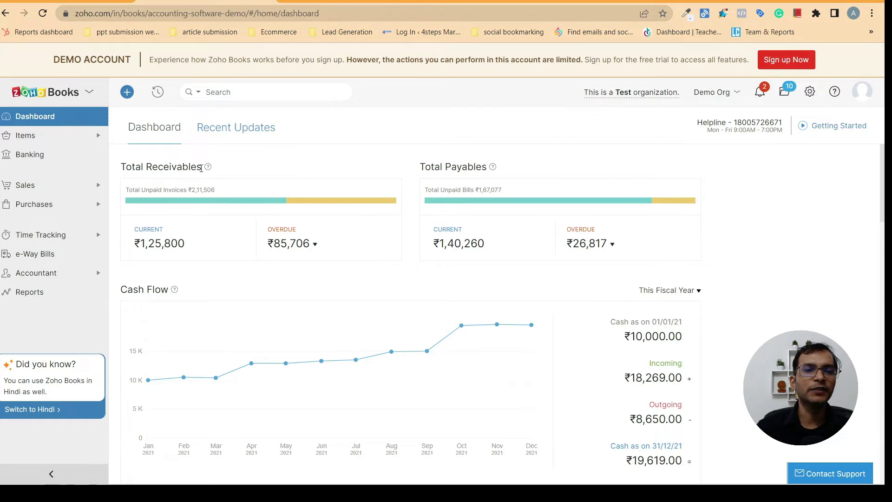
mouse_move(208, 171)
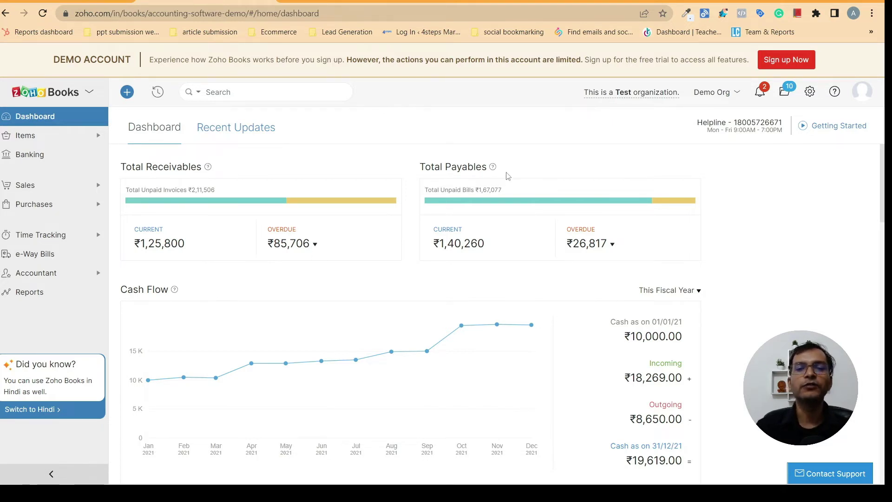
mouse_move(493, 170)
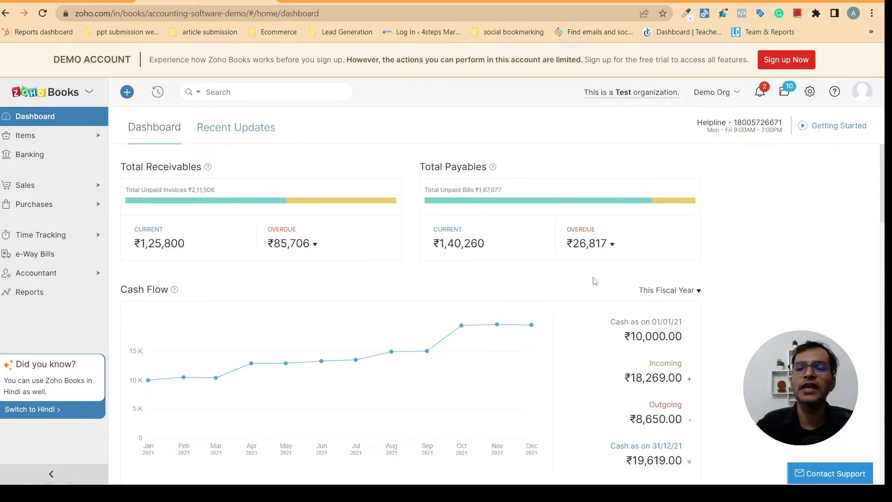
scroll(884, 175, down, 3)
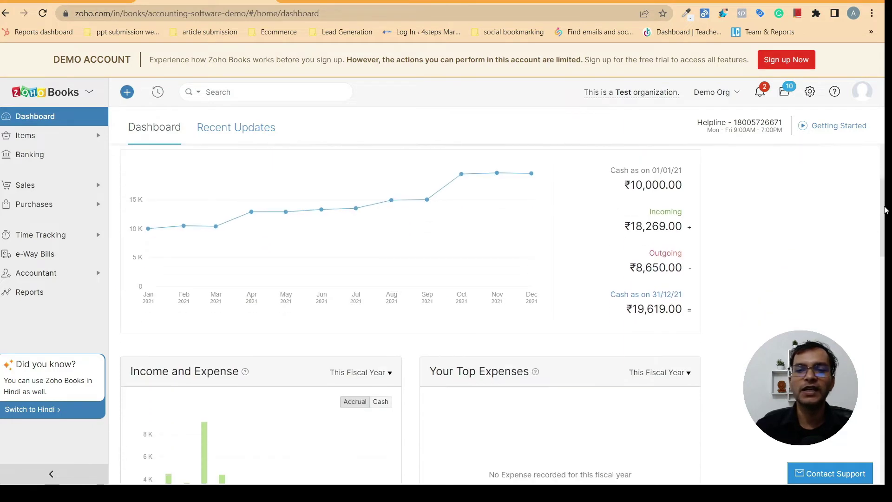
scroll(599, 190, up, 1)
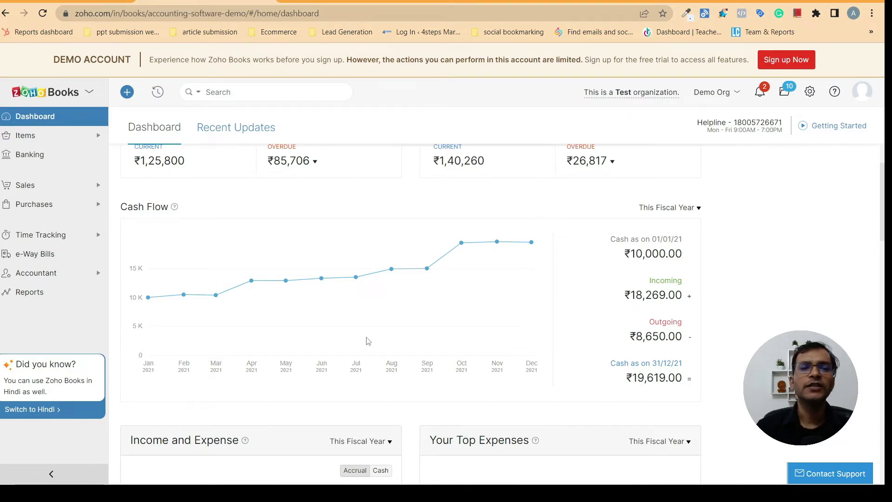
drag(886, 210, 880, 276)
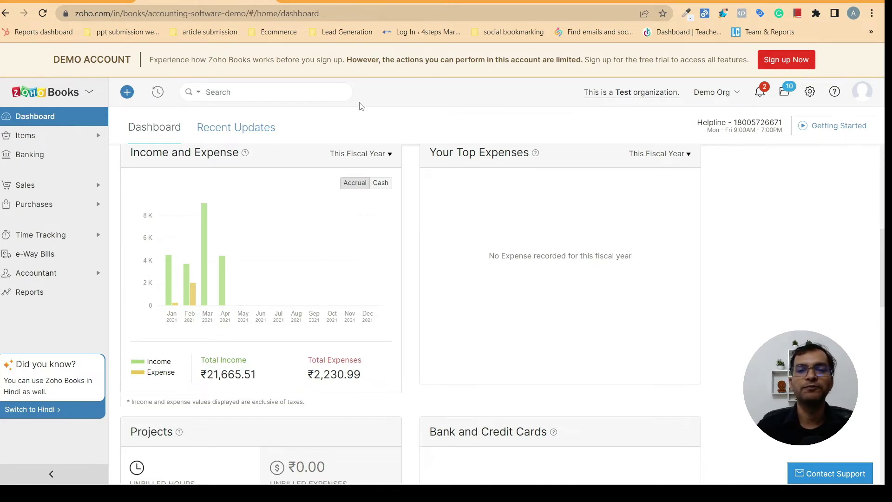
- Check the period options for Income and Expense and review the dashboard's Projects and Bank and Credit Cards sections
click(389, 154)
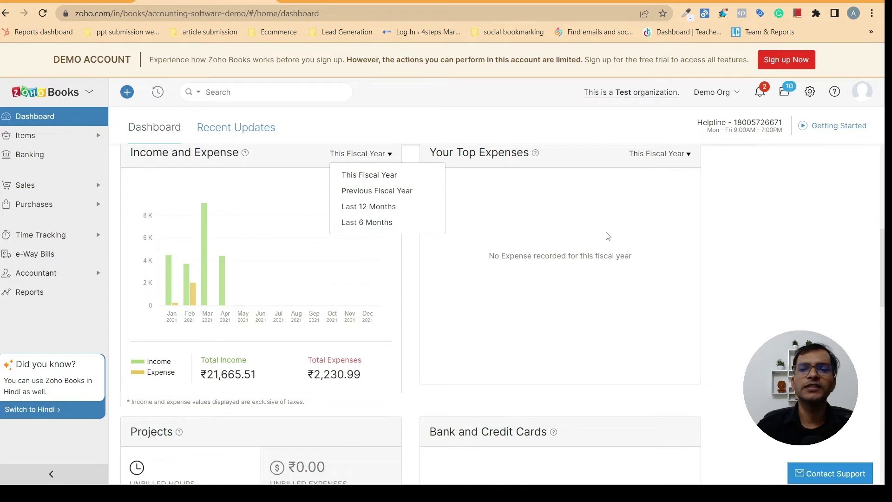
click(659, 231)
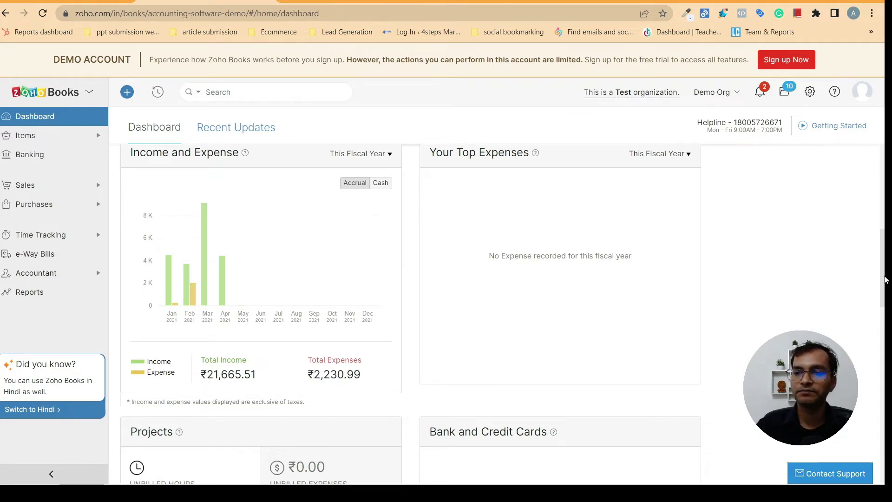
drag(885, 254, 885, 307)
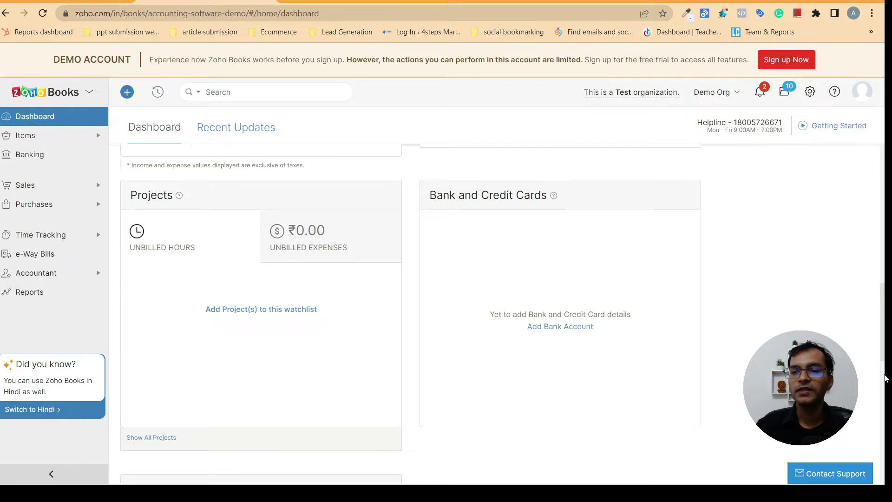
drag(885, 338, 885, 172)
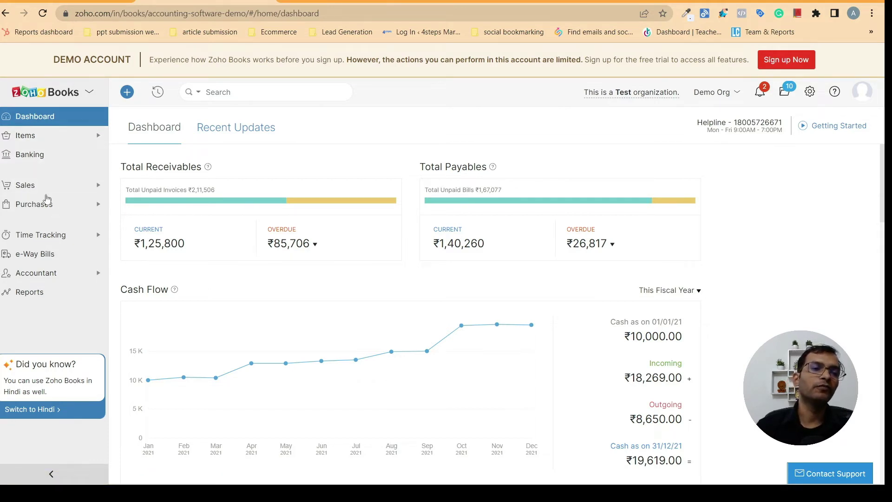
- View the items list and open a blank new price list form from the price lists
click(98, 138)
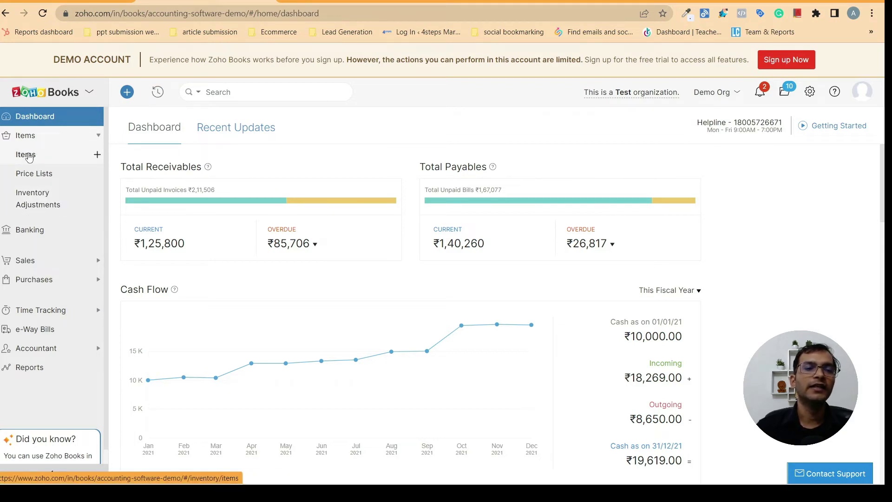
click(27, 155)
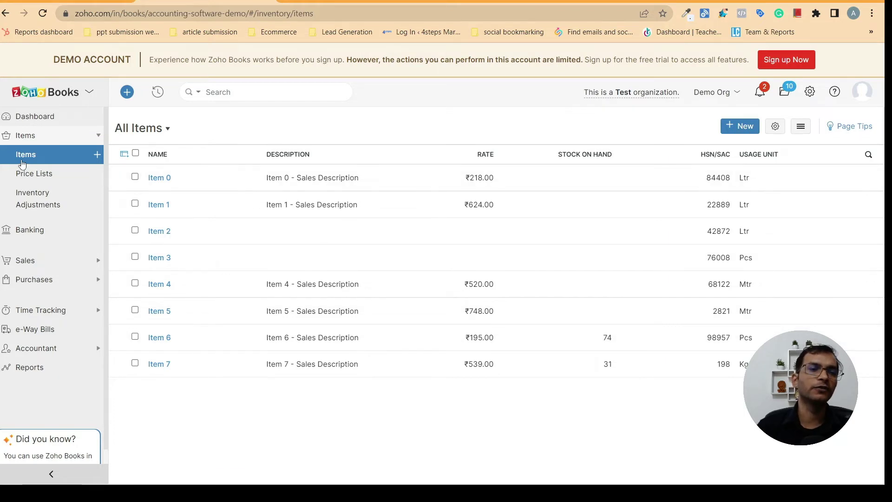
click(62, 179)
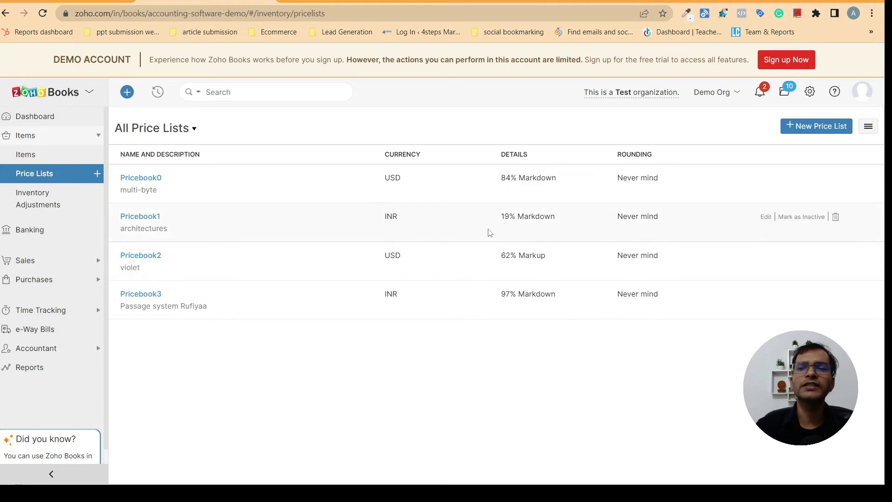
click(783, 133)
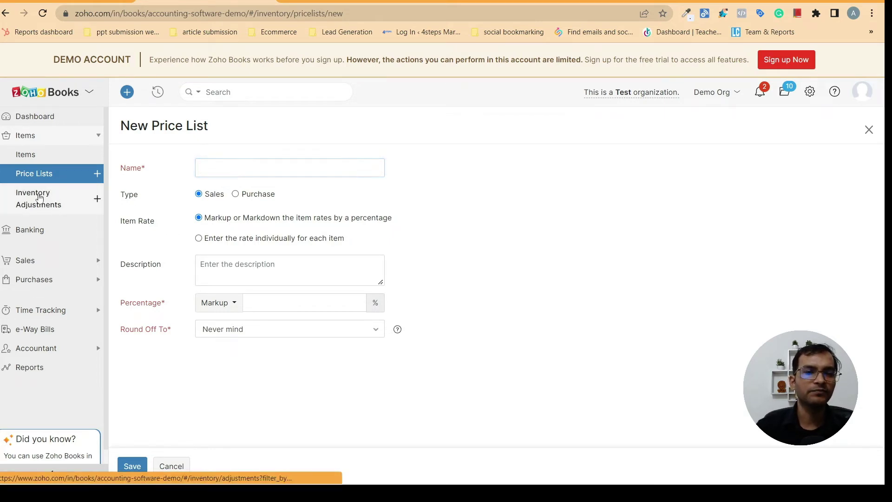
- View the inventory adjustments and the Banking page
click(40, 197)
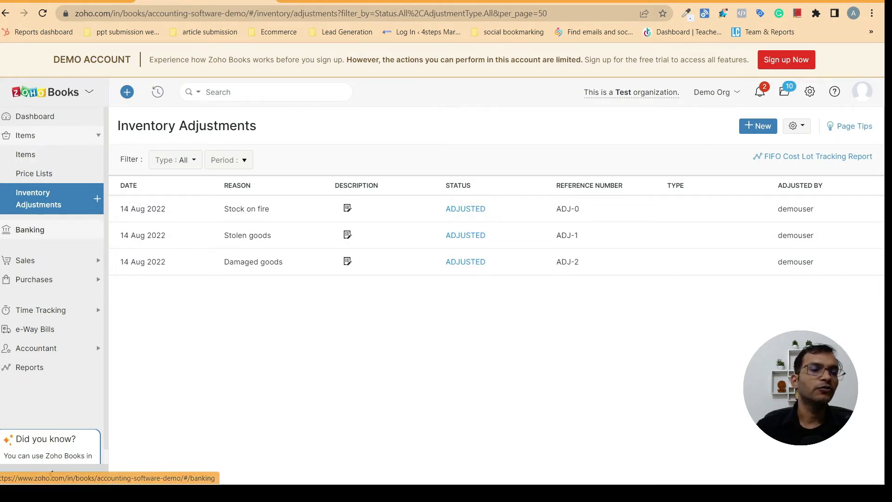
click(42, 244)
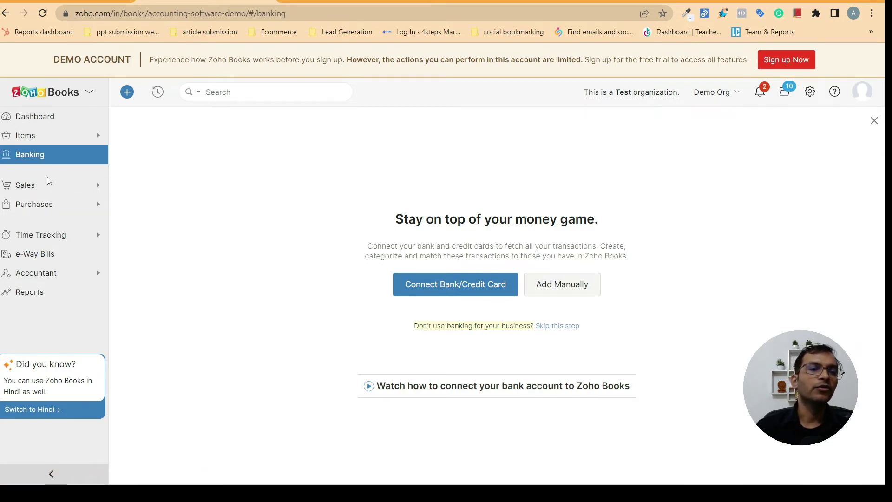
- View the Sales module's customers list, open a blank new customer form, and view the estimates list
click(63, 187)
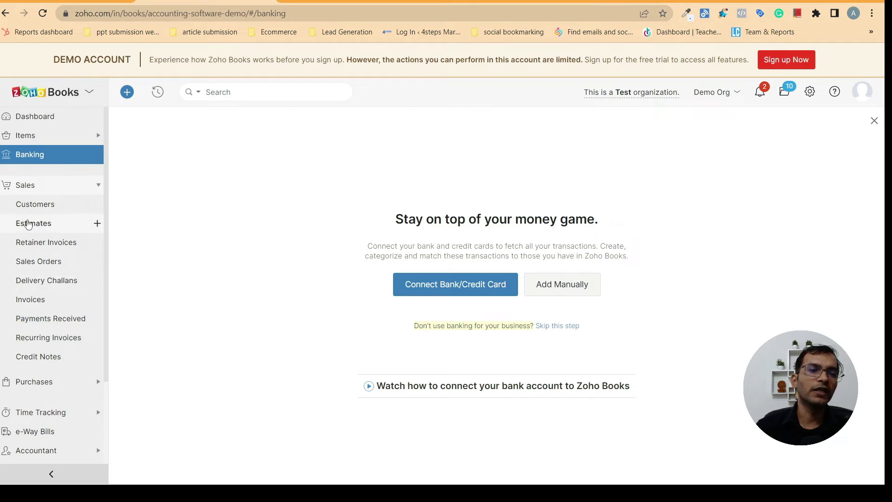
click(48, 209)
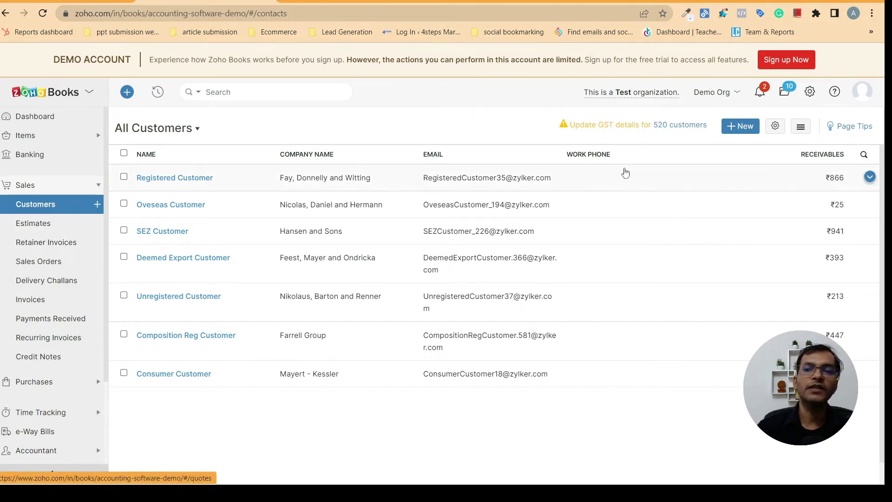
click(743, 126)
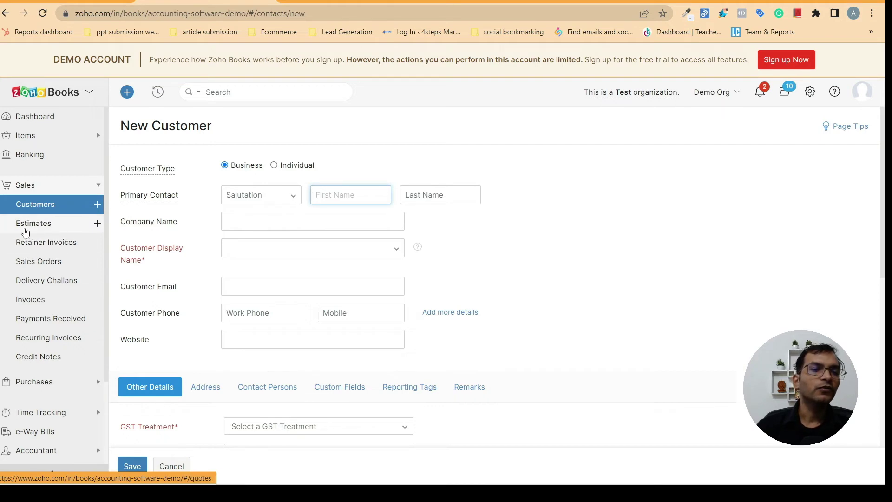
click(44, 225)
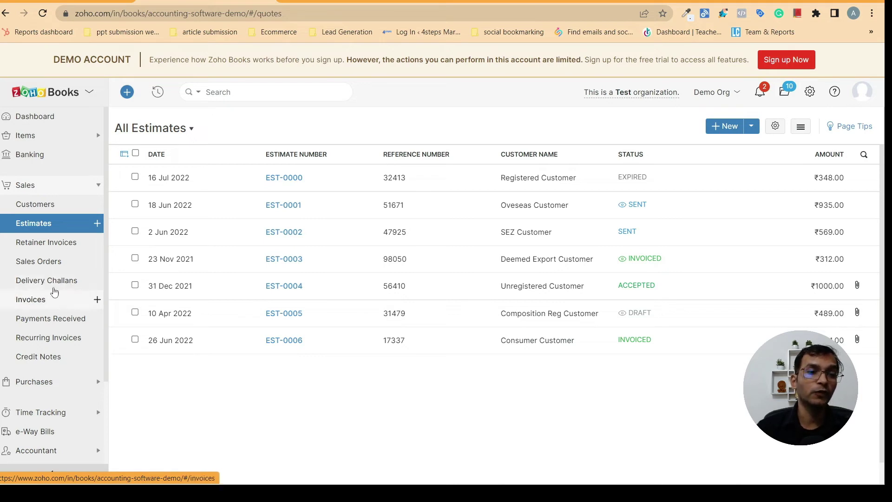
- Open invoice INV-0000 from the invoices list and examine its details and sample preview
click(33, 299)
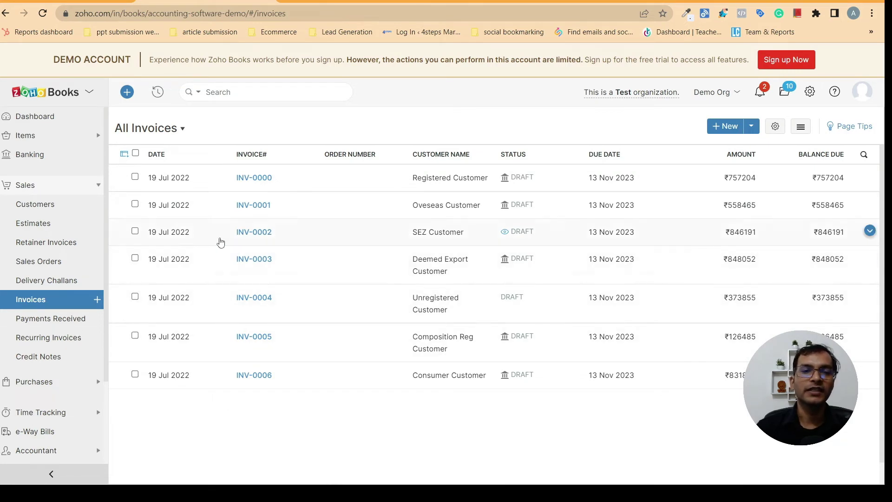
click(253, 178)
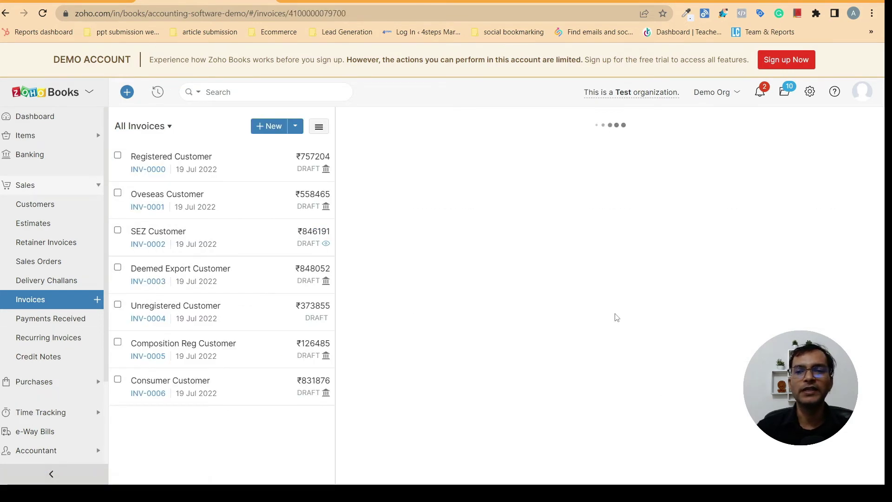
drag(885, 190, 886, 265)
click(885, 205)
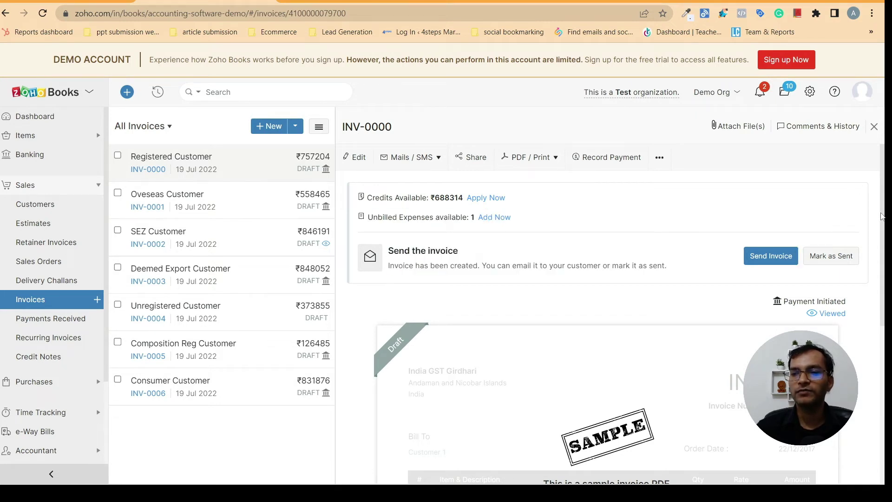
drag(881, 216, 877, 382)
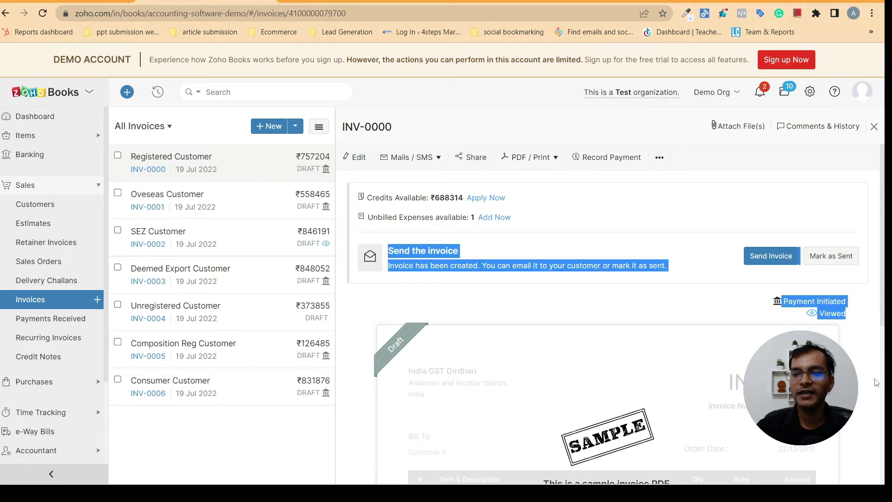
click(879, 386)
drag(885, 324, 883, 381)
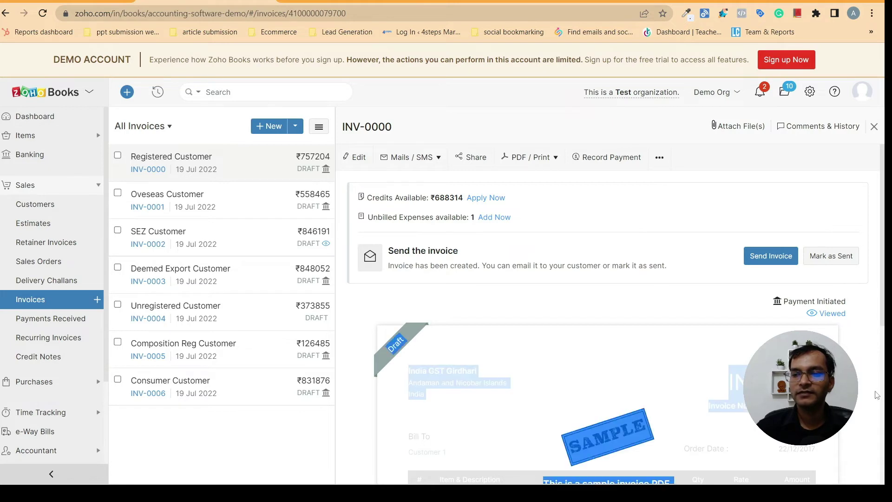
click(877, 395)
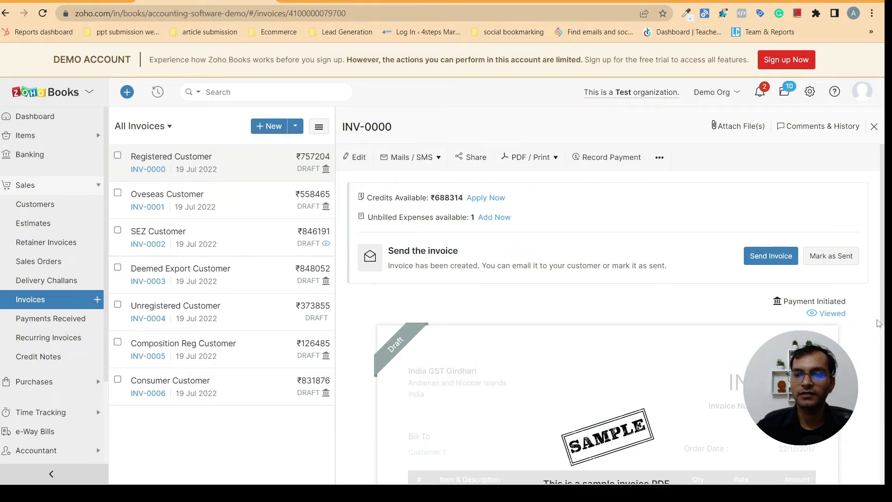
drag(881, 325, 831, 441)
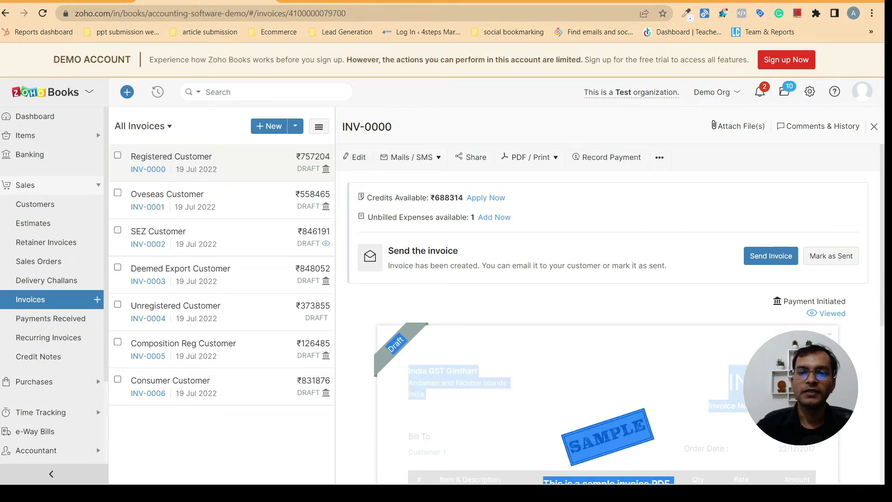
click(644, 426)
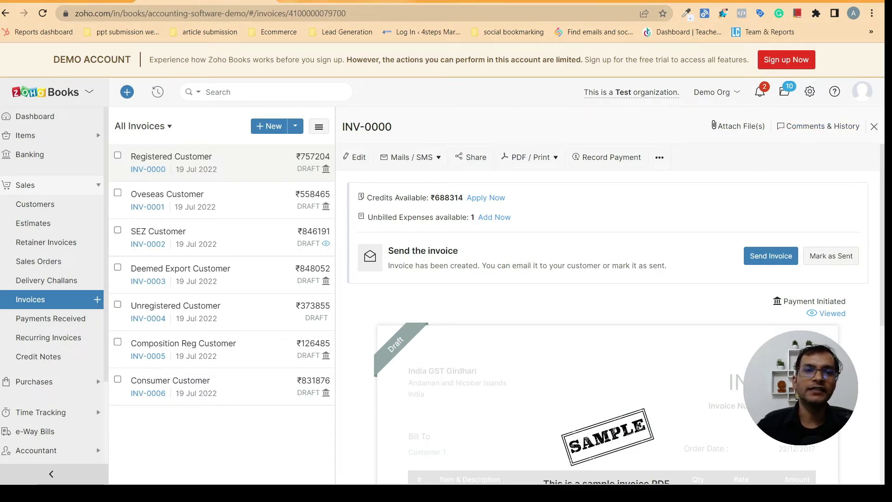
- Open a blank new invoice form and review its customer, date, line item, totals and notes fields
click(265, 128)
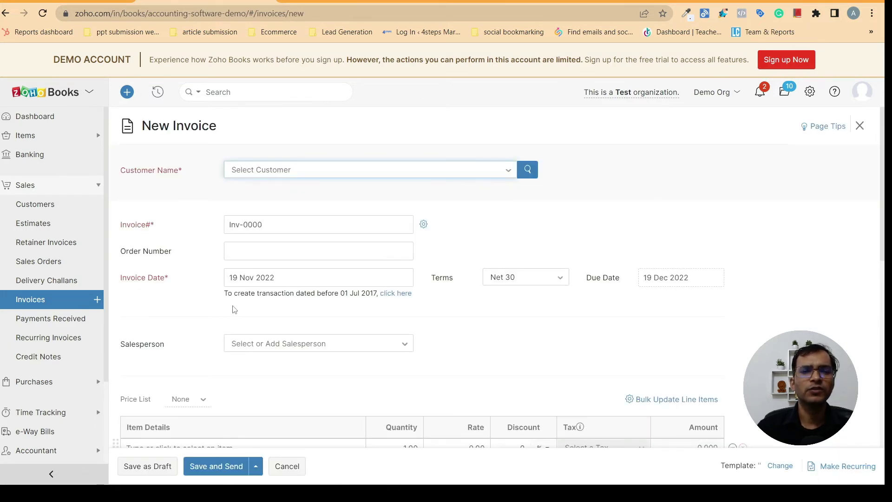
drag(885, 188, 886, 332)
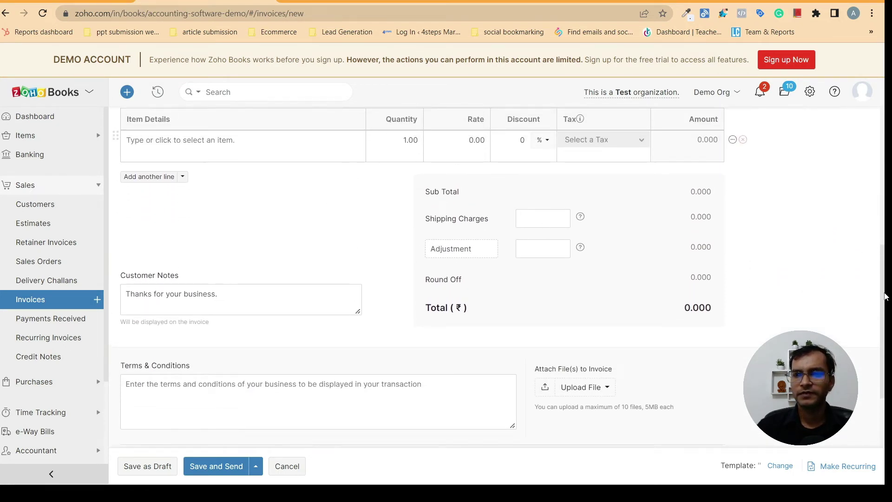
scroll(886, 296, up, 3)
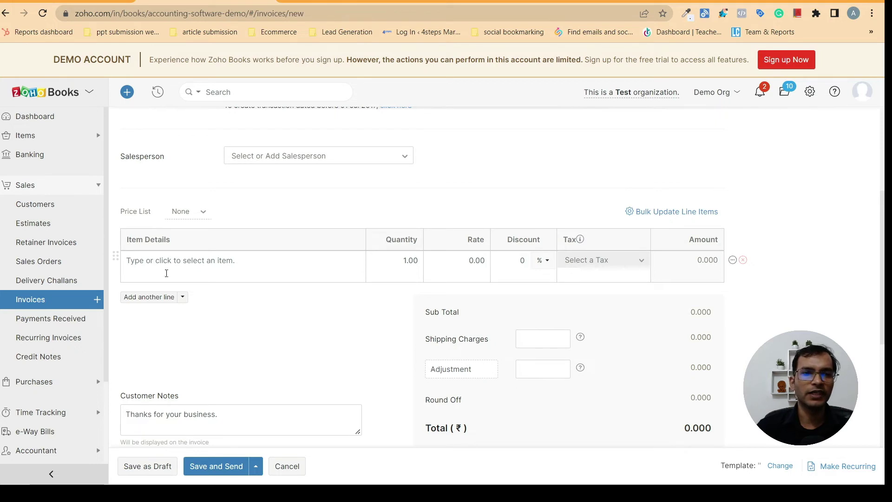
drag(881, 214, 886, 156)
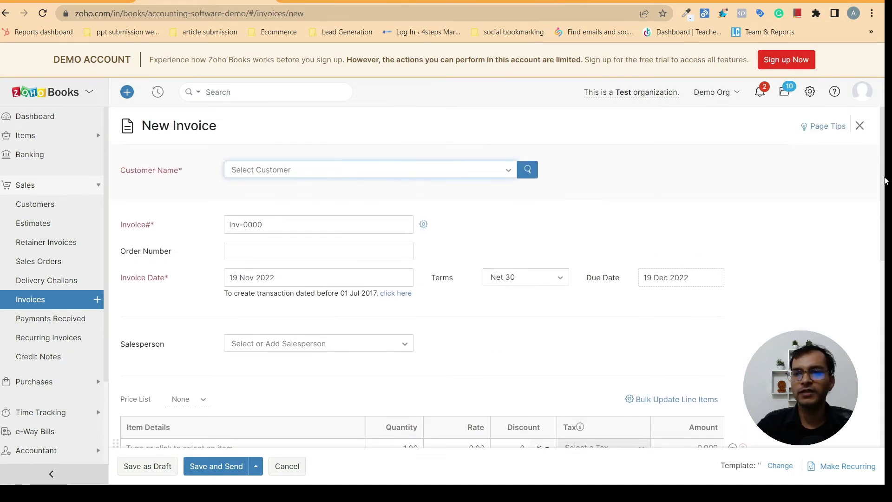
drag(885, 181, 886, 281)
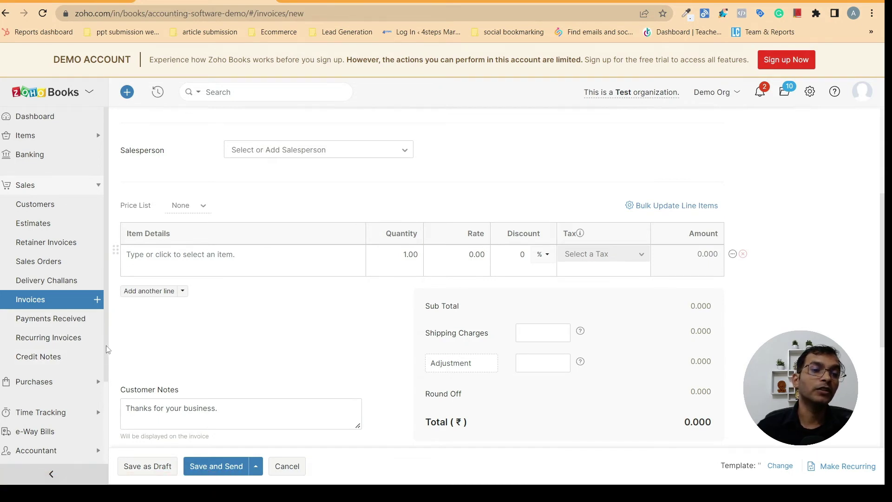
- View the recurring invoices page and list the Purchases and Accountant submodules
scroll(107, 349, down, 2)
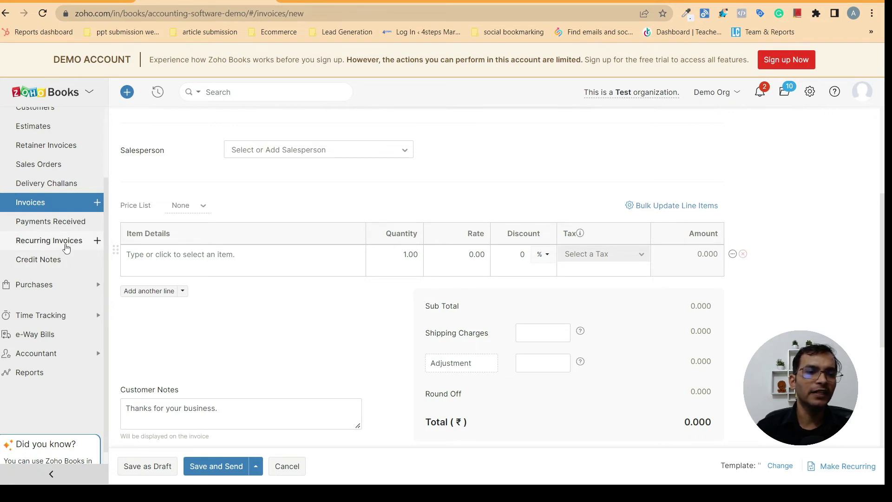
click(67, 241)
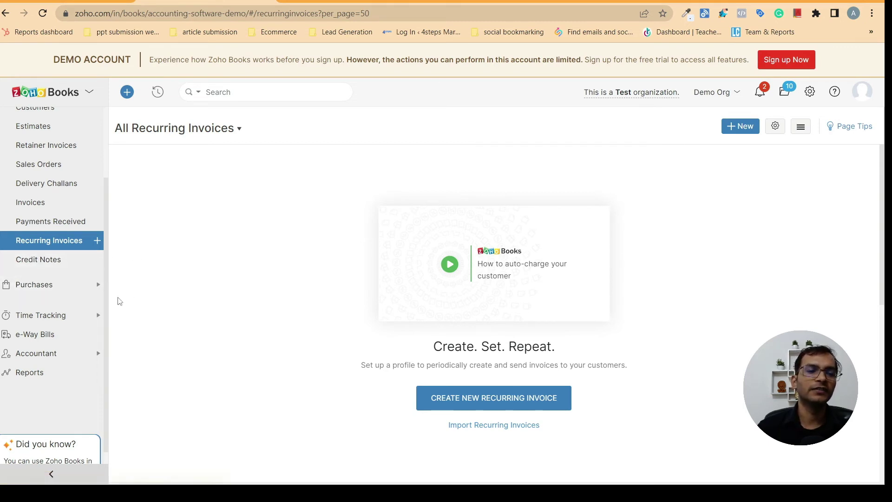
click(86, 290)
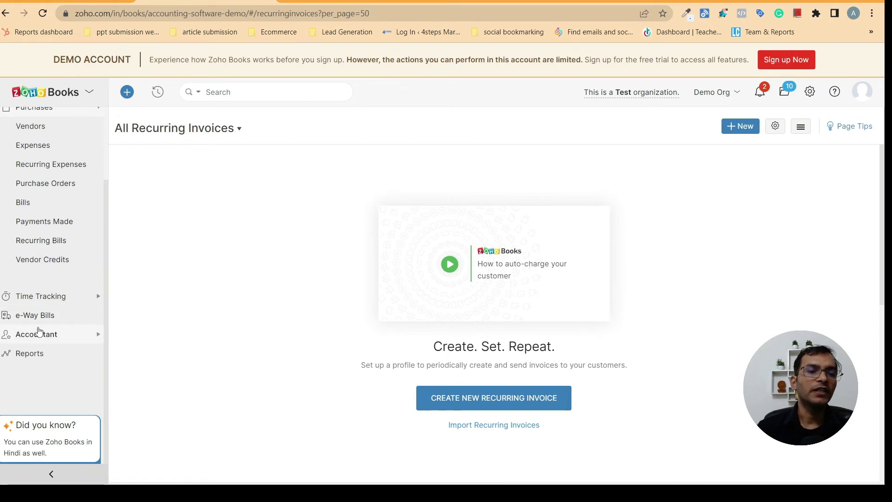
click(91, 336)
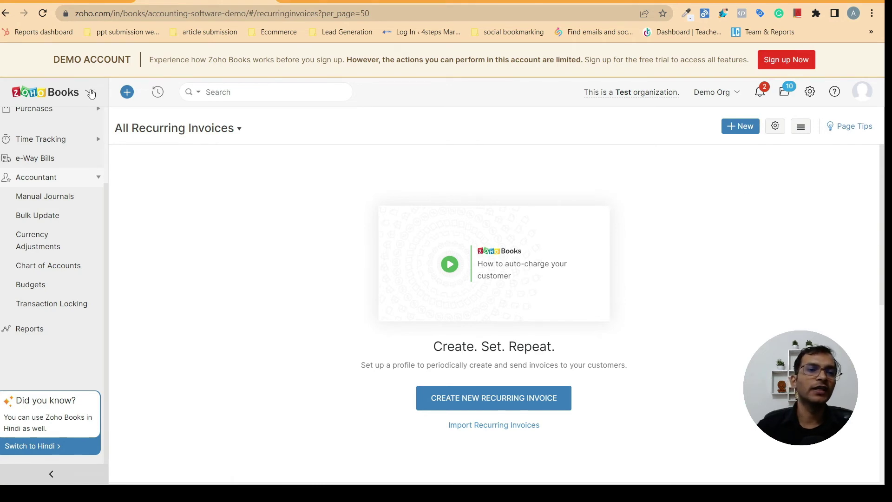
- Open the demo account's settings and try to open the Organization Profile
click(90, 93)
click(343, 174)
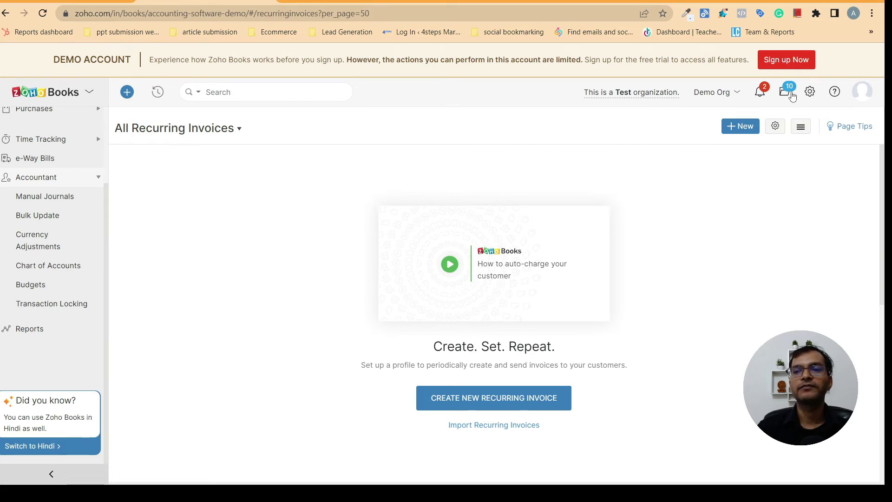
click(810, 93)
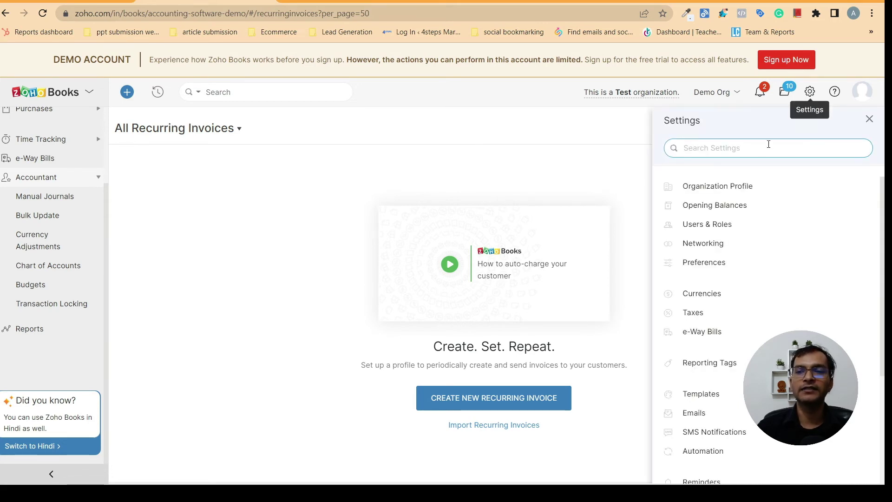
click(697, 184)
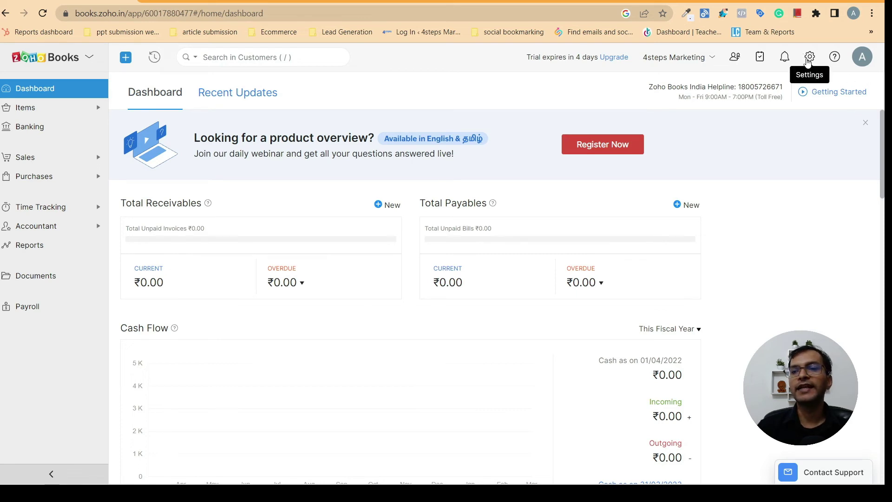
- Open the Organization Profile in the 4steps Marketing organization's settings and review its fields from logo to tax ID
click(808, 58)
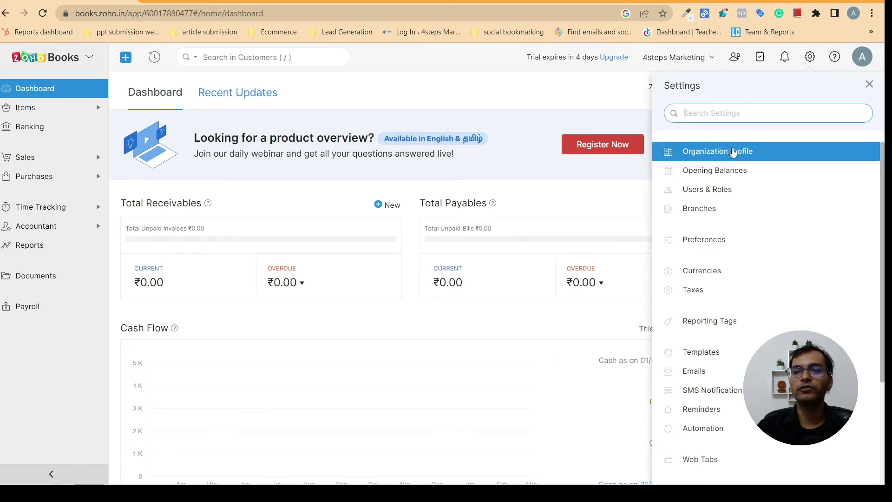
click(733, 152)
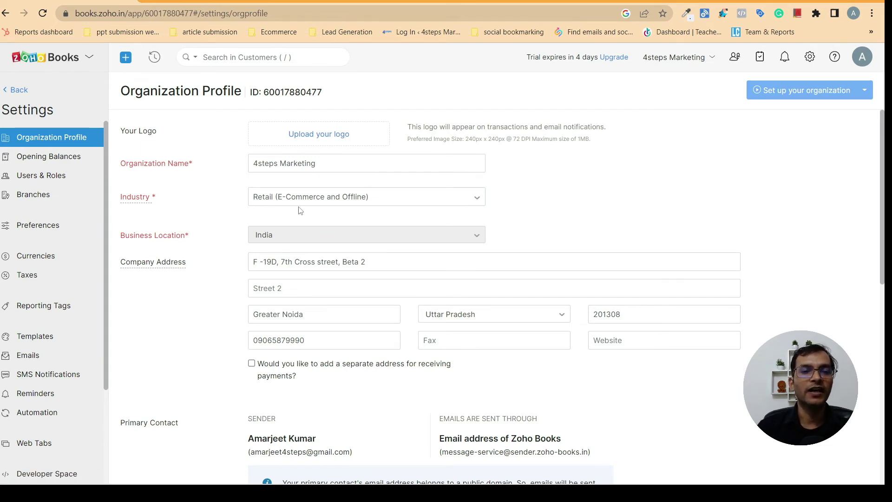
drag(885, 160, 880, 359)
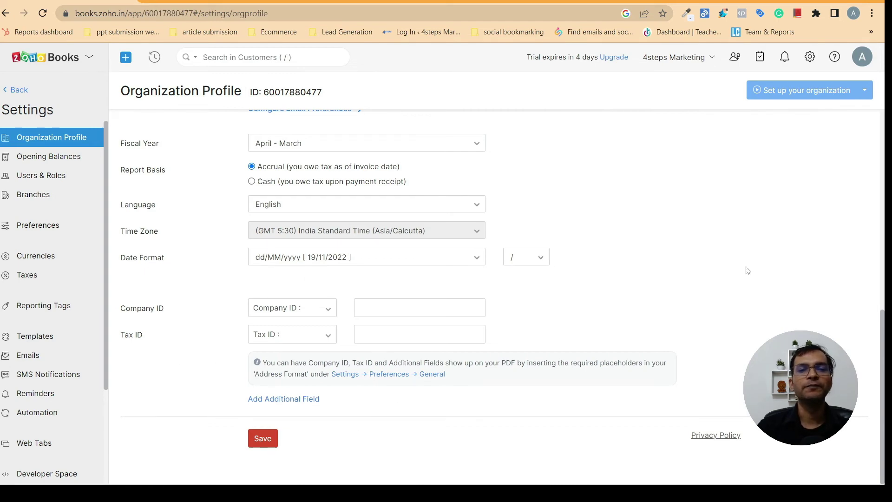
drag(884, 358, 884, 151)
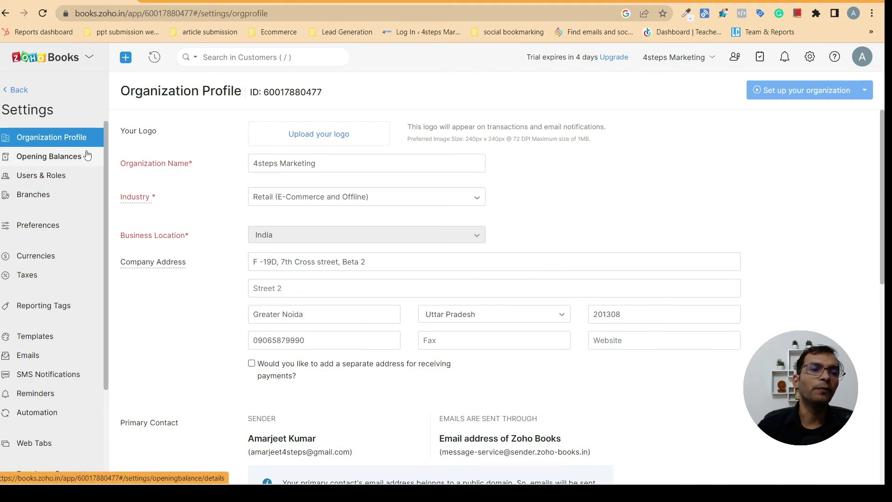
- Review the Opening Balances settings and the lists of users and roles
click(65, 161)
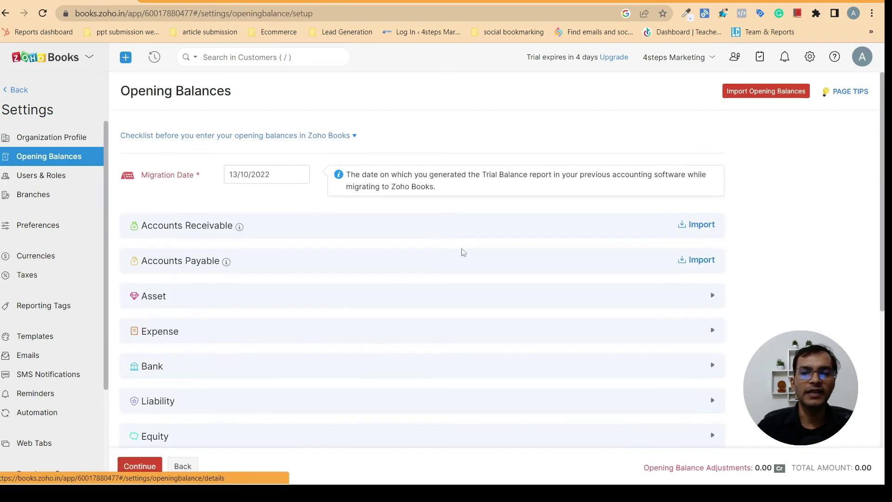
drag(885, 166, 883, 252)
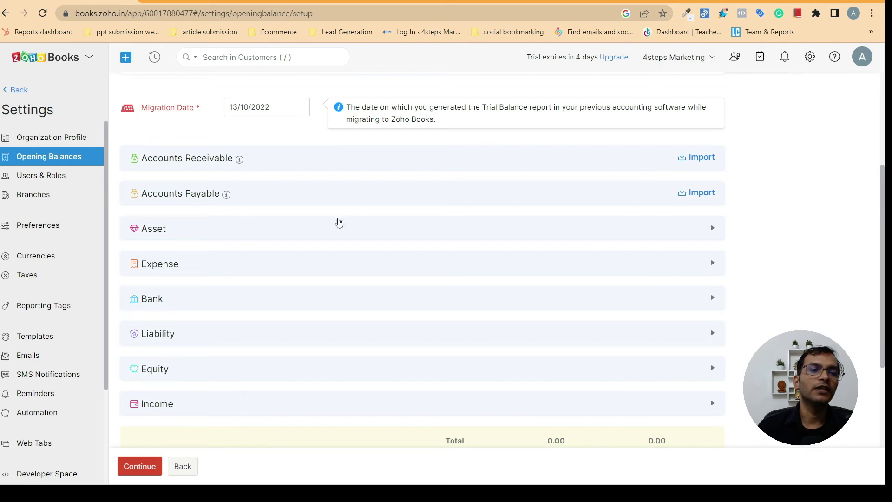
click(43, 179)
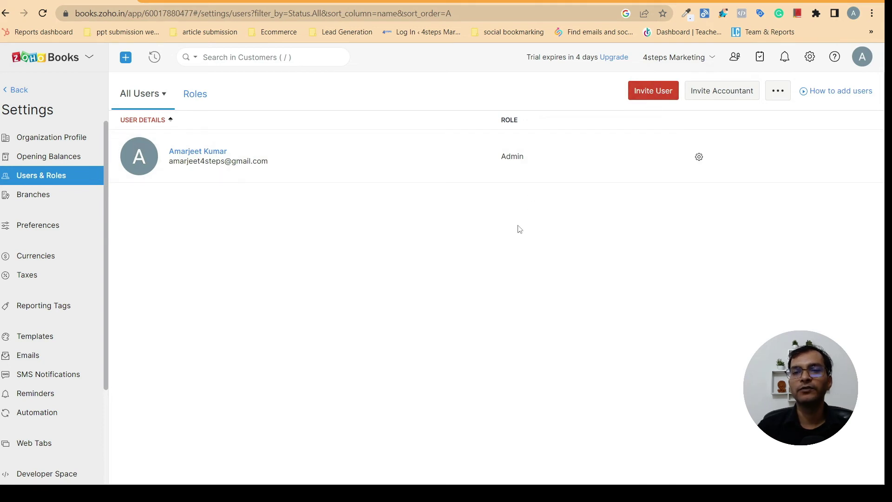
click(195, 95)
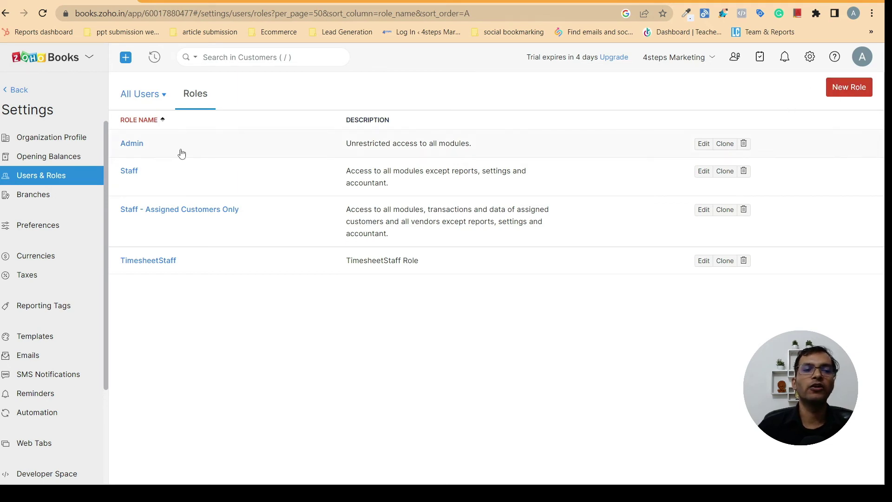
- Review the Branches settings page and open the General preferences
click(34, 203)
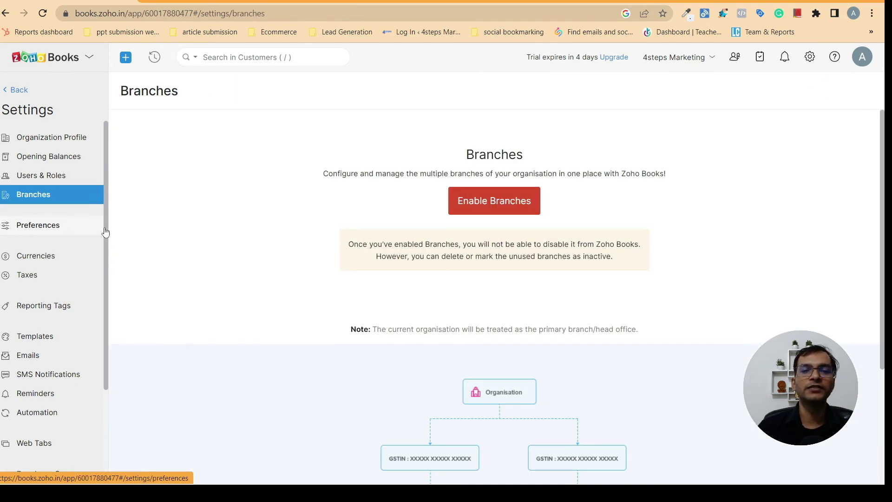
scroll(883, 133, down, 4)
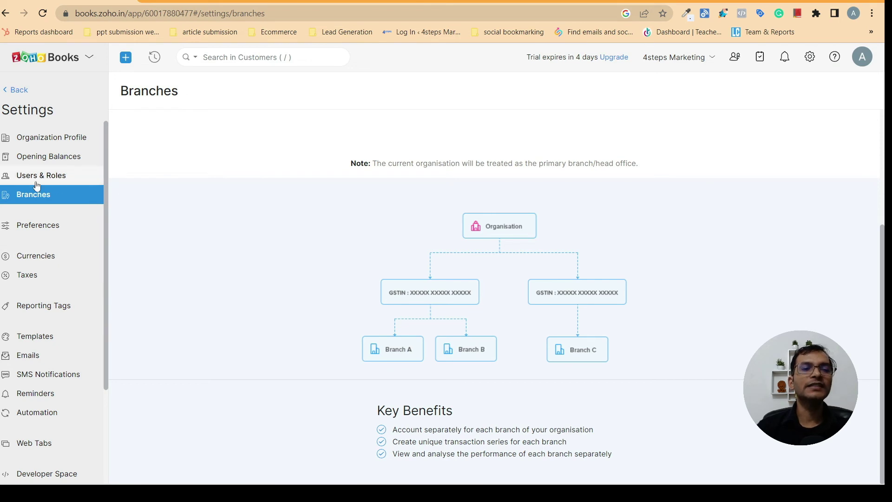
click(38, 228)
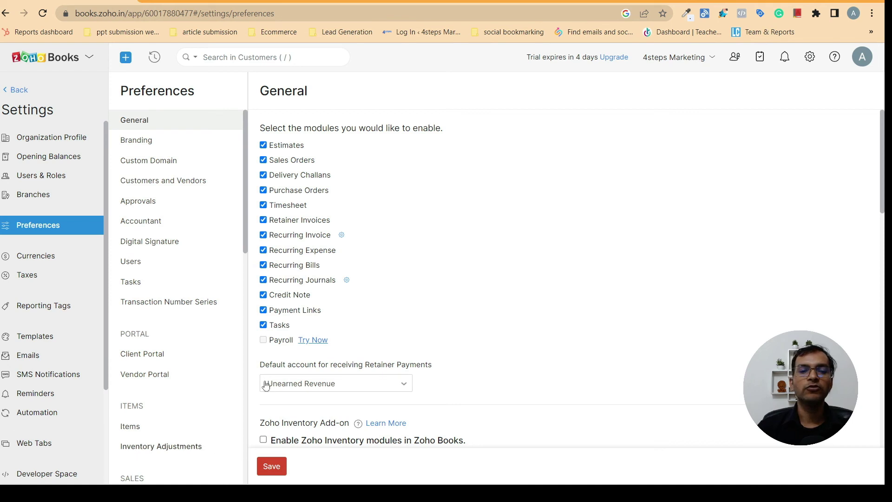
- Review the General preferences and the Automation settings' Workflow Rules, and display the list of other Zoho apps
mouse_move(885, 187)
mouse_down()
mouse_move(885, 273)
mouse_move(885, 172)
mouse_up()
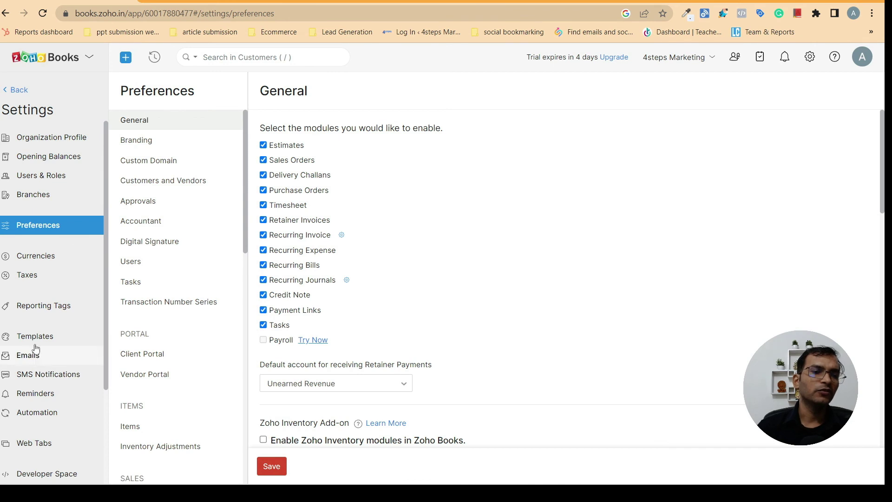
click(28, 418)
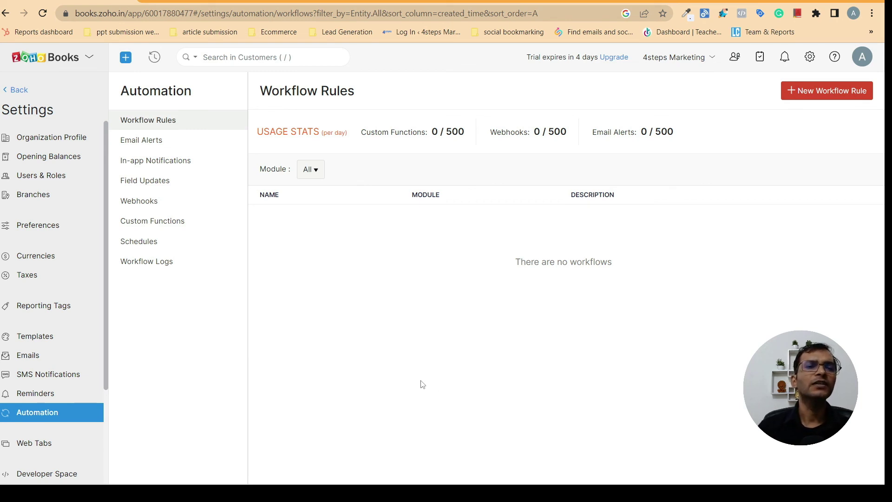
click(55, 56)
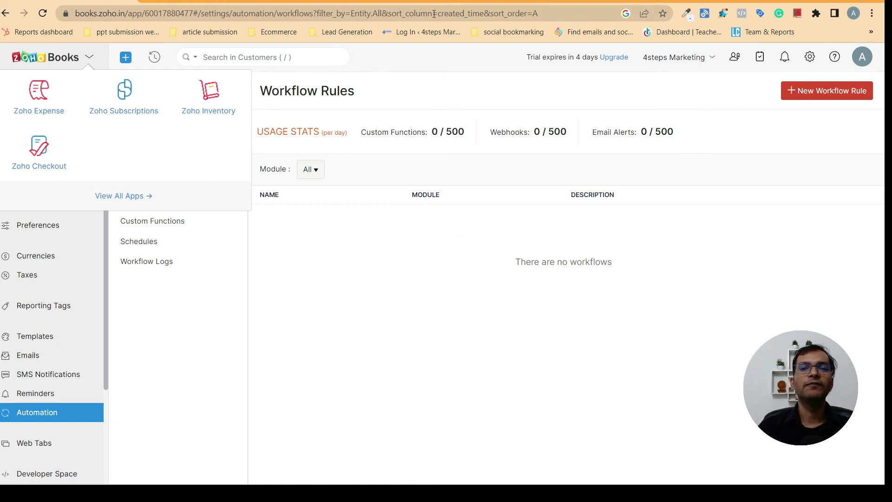
- Search Google for Zoho Books in a new browser tab and open the Zoho Books India pricing page
key(ctrl+t)
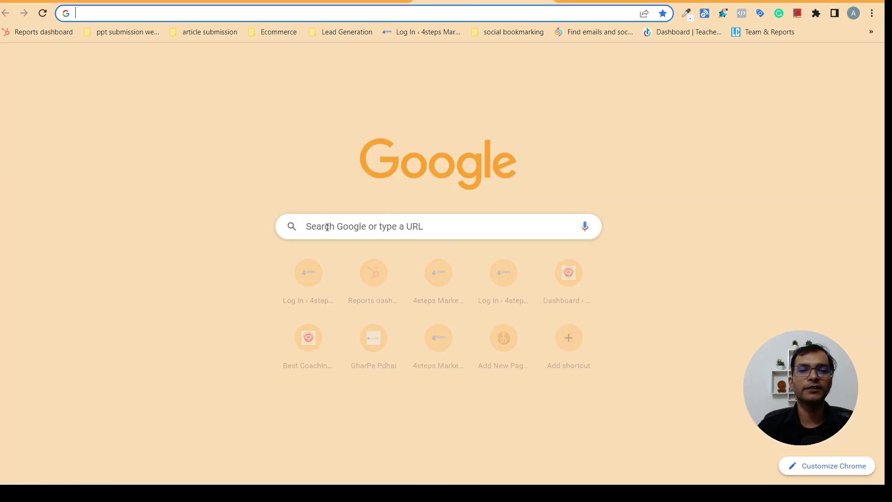
click(329, 228)
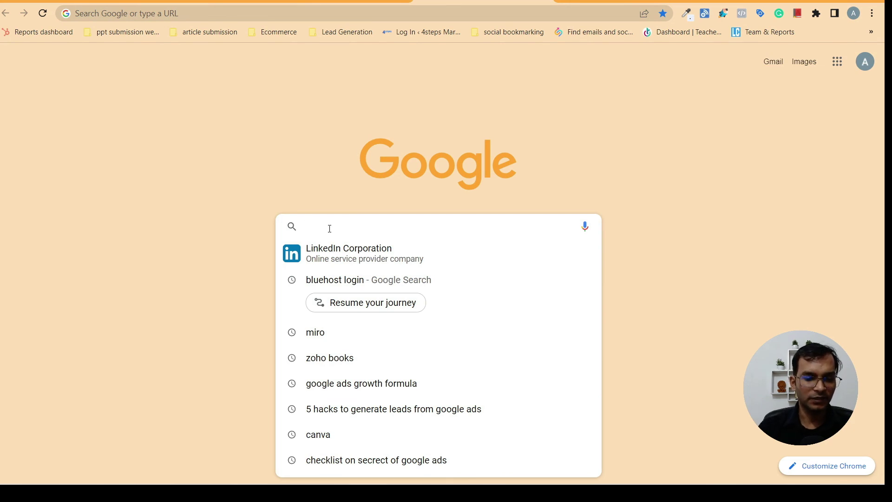
text(zoho)
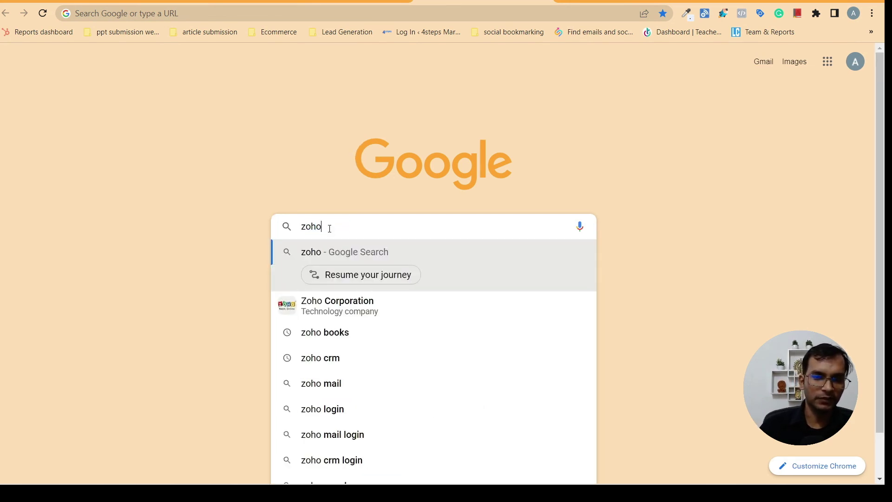
click(334, 343)
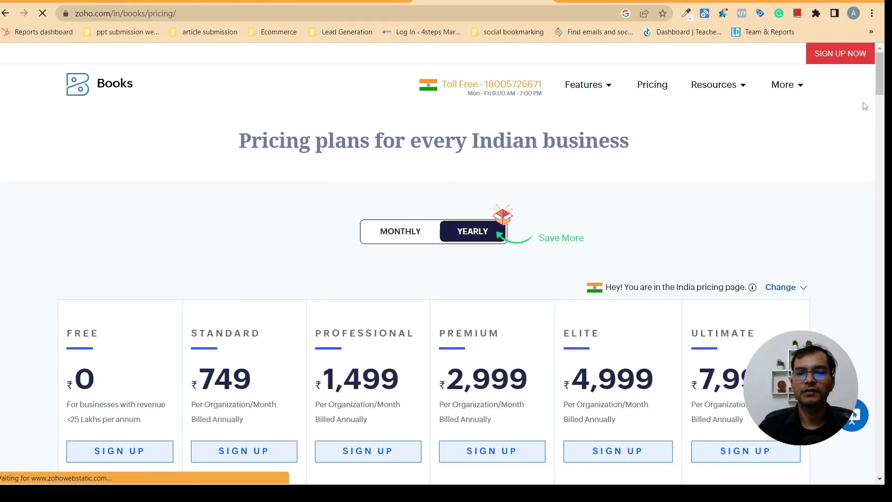
- Show the Zoho Books plan prices with monthly billing and review the plans from Free to Ultimate
mouse_move(882, 77)
mouse_down()
mouse_move(883, 91)
mouse_move(882, 80)
mouse_up()
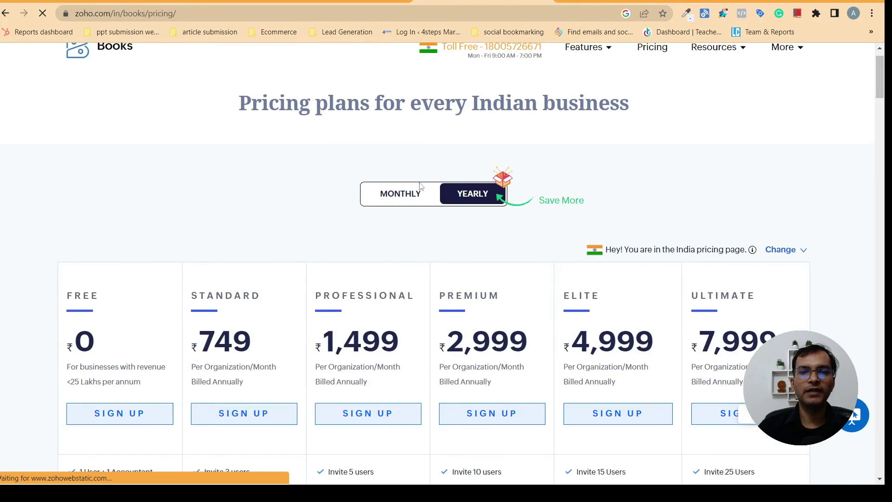
click(399, 196)
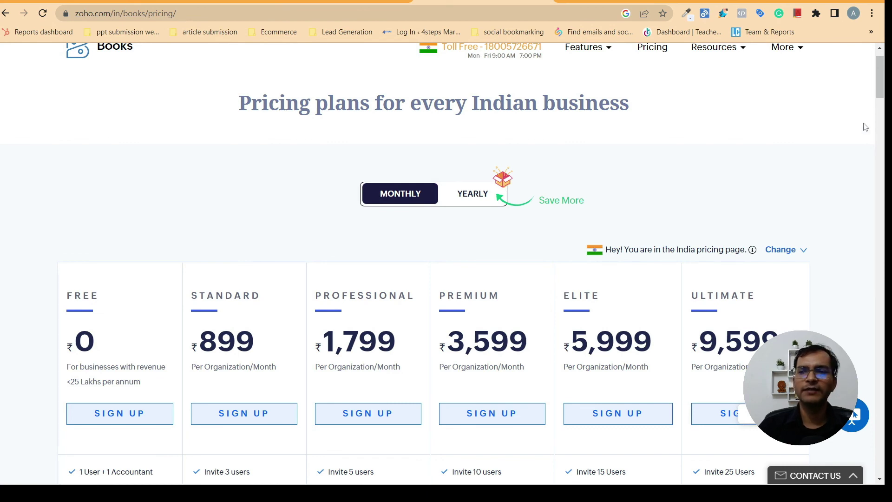
drag(882, 90, 883, 103)
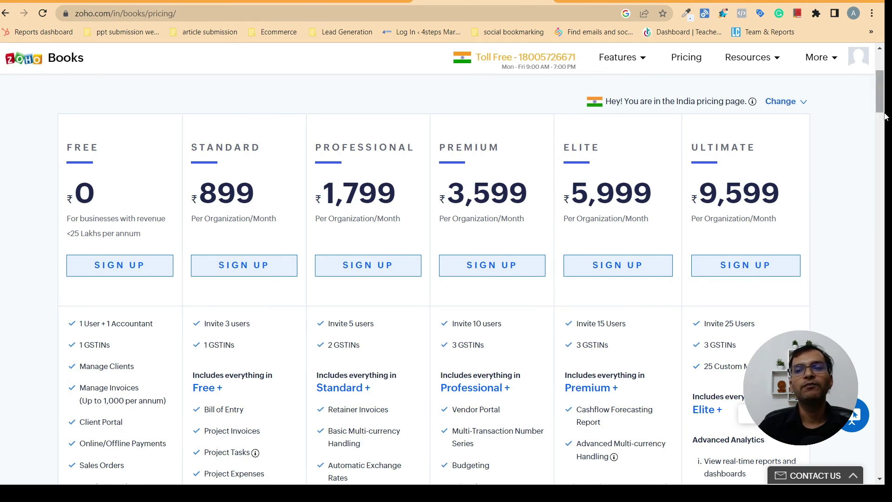
scroll(534, 186, up, 4)
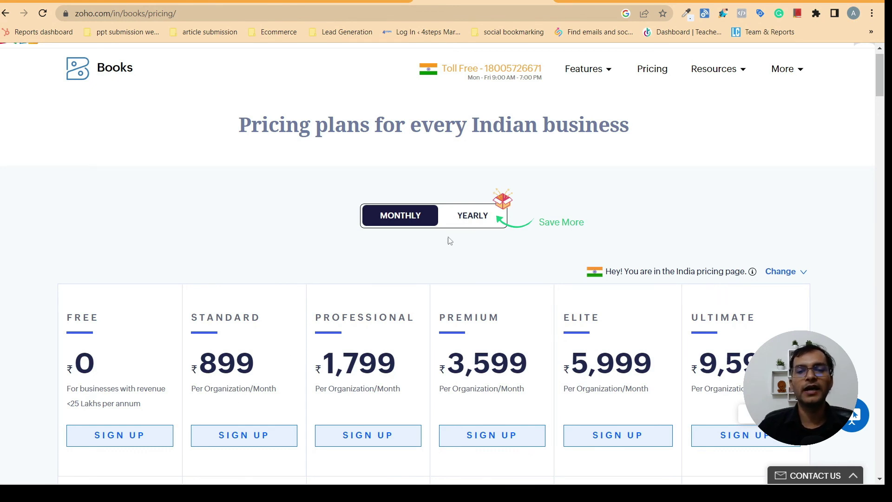
- Compare the yearly prices with the monthly ones and examine the features included in each plan under monthly billing
click(488, 215)
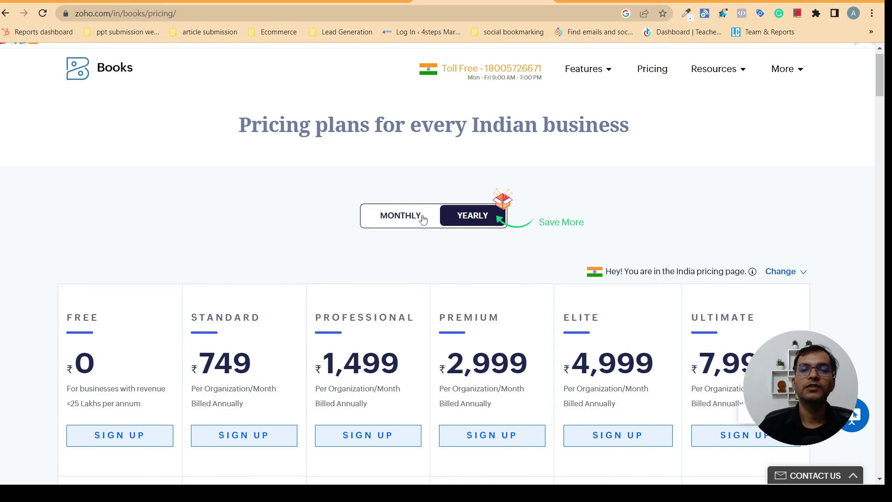
click(391, 222)
scroll(319, 265, down, 8)
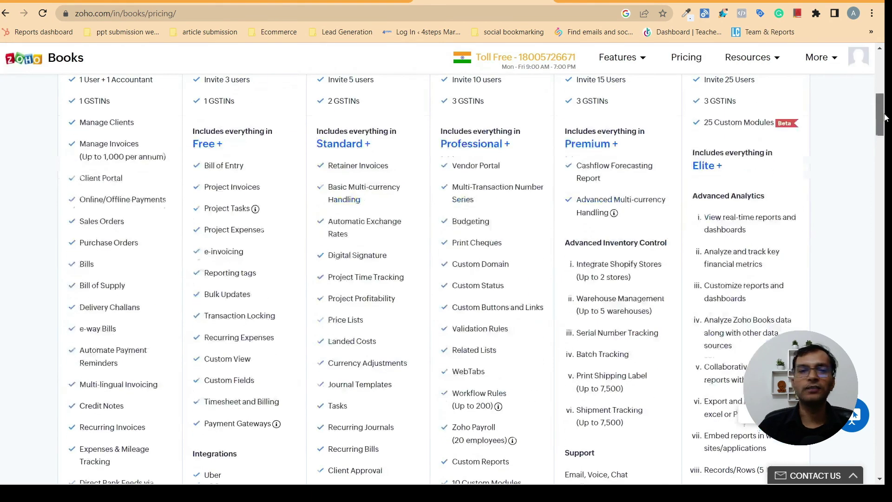
scroll(318, 265, up, 3)
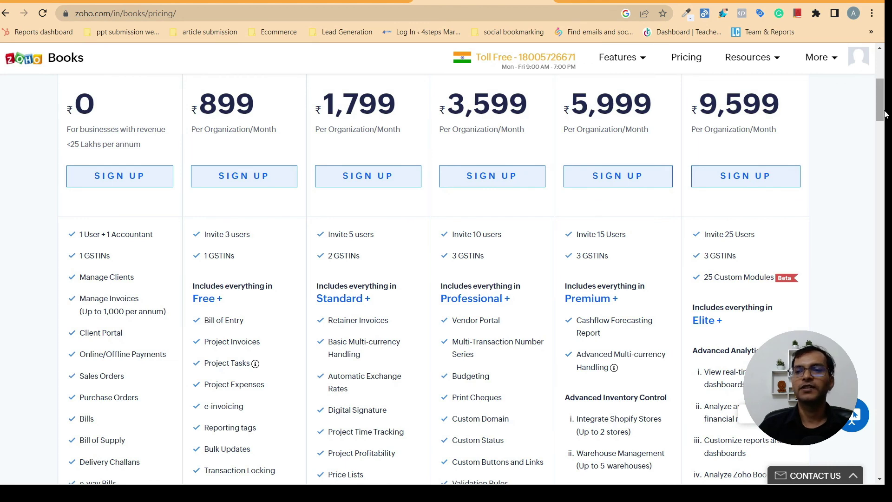
drag(885, 114, 884, 95)
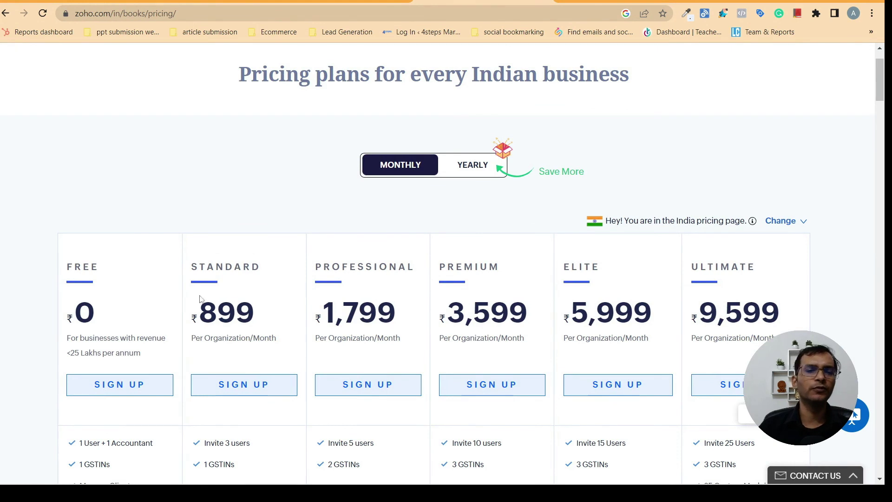